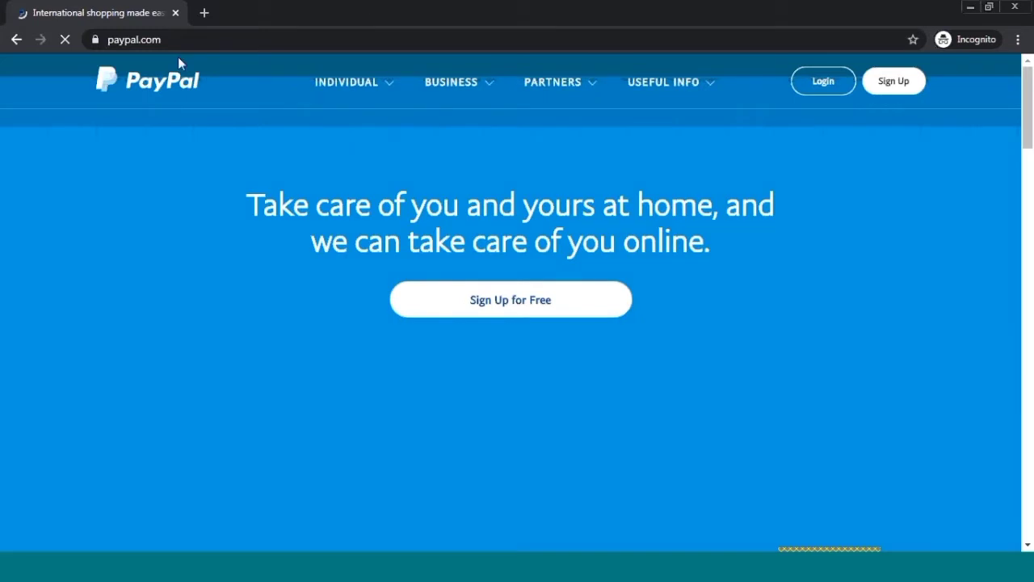
- Go to PayPal's free sign-up page offering Individual and Business account types
left_click(176, 41)
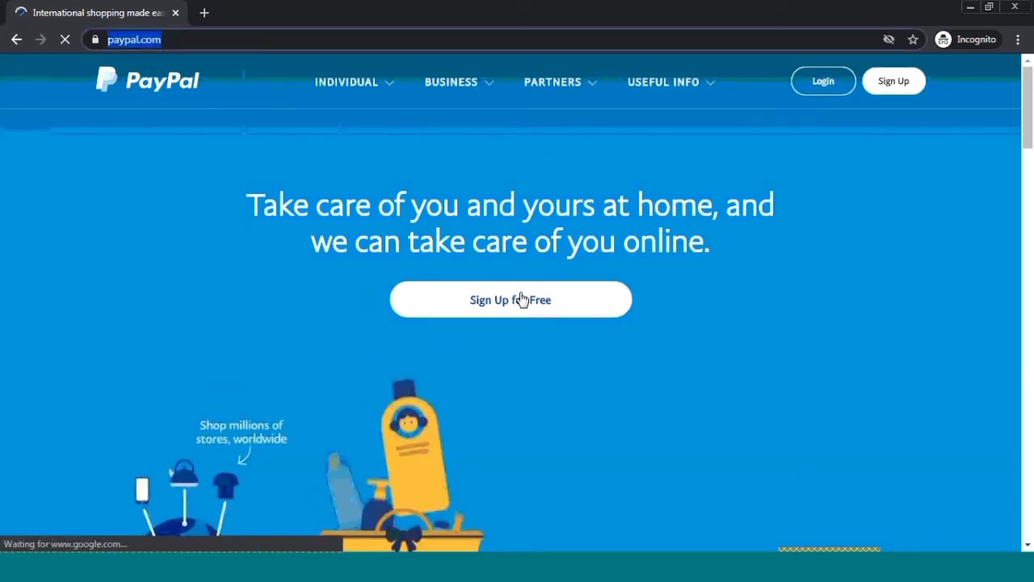
scroll(494, 294, "down", 4)
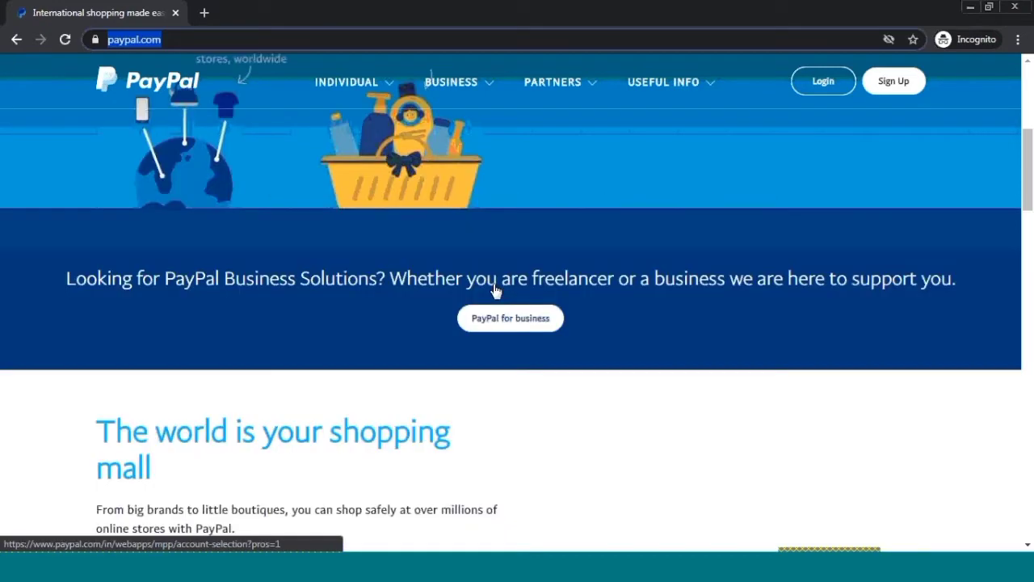
scroll(581, 259, "up", 5)
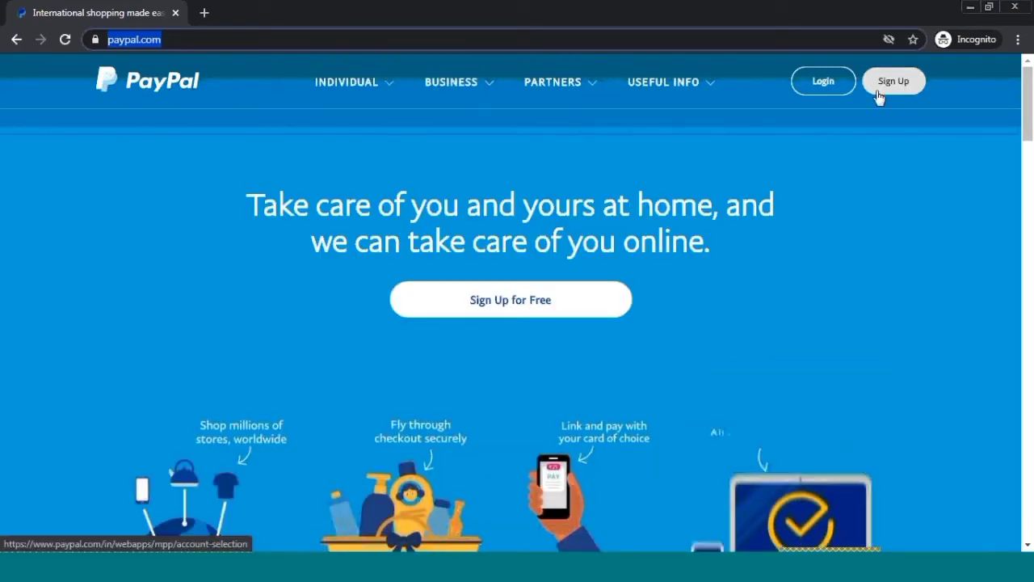
left_click(512, 302)
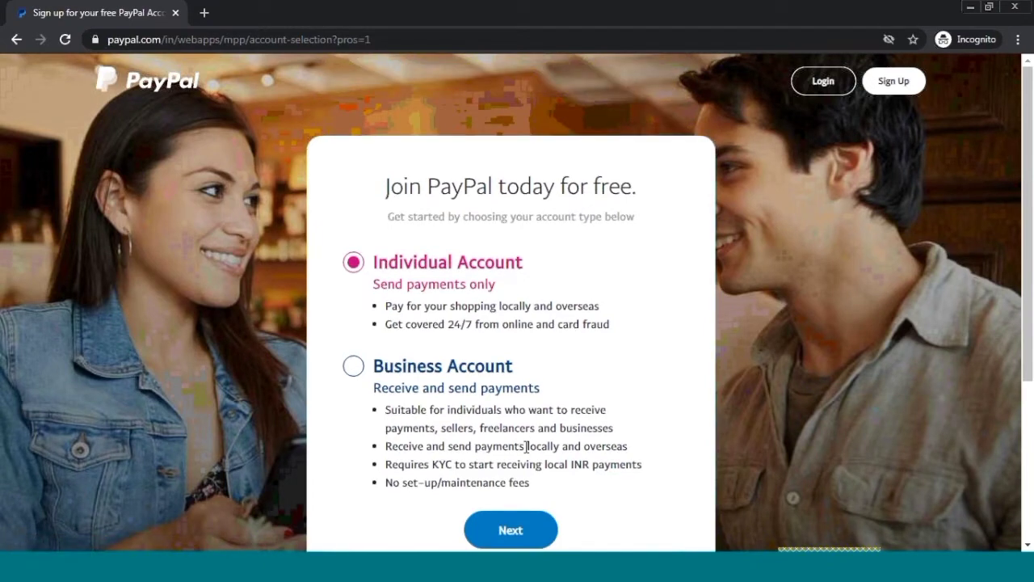
- Choose Business Account as the account type and continue
scroll(525, 446, "down", 2)
scroll(442, 247, "up", 1)
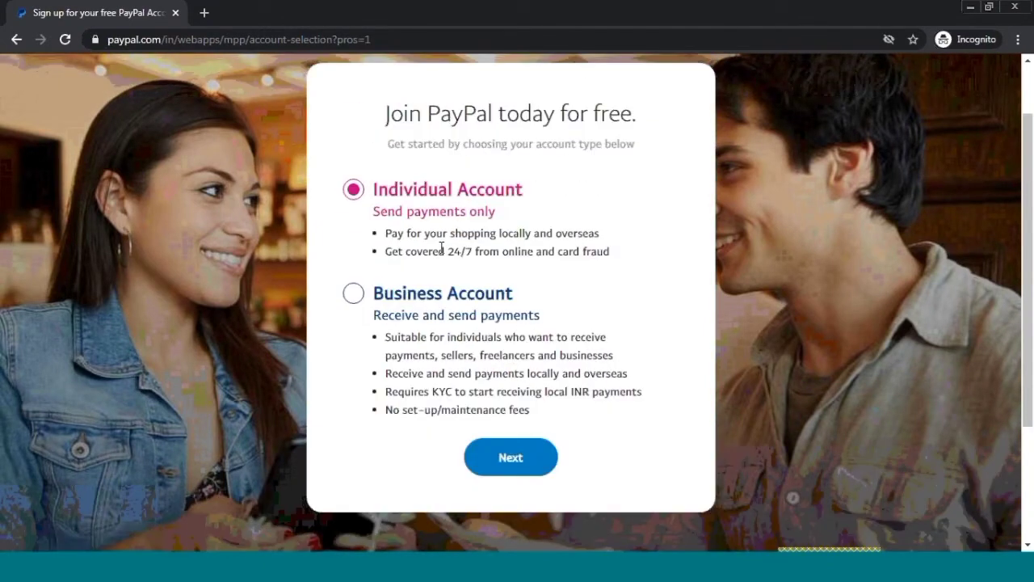
left_click(441, 299)
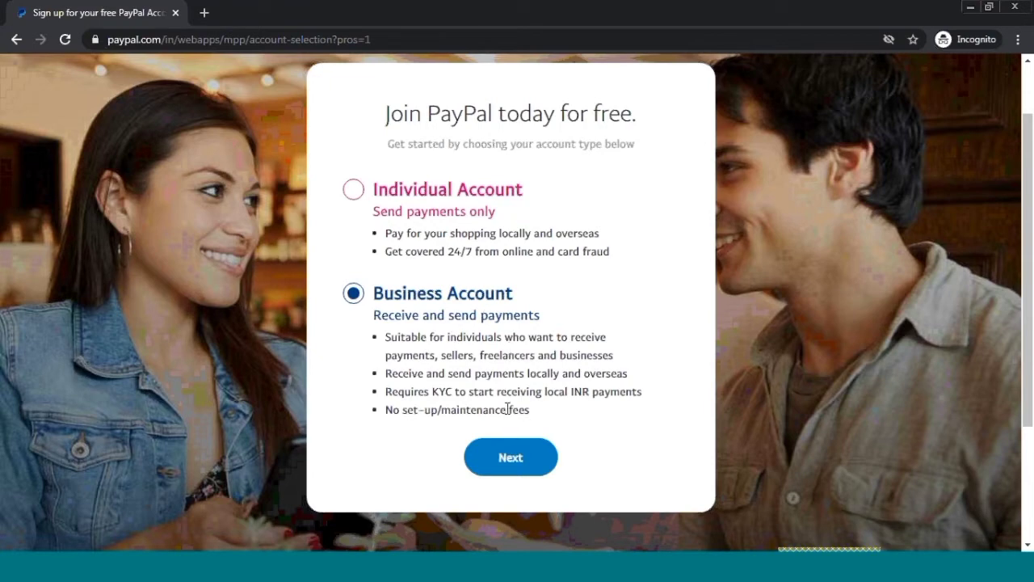
left_click(495, 468)
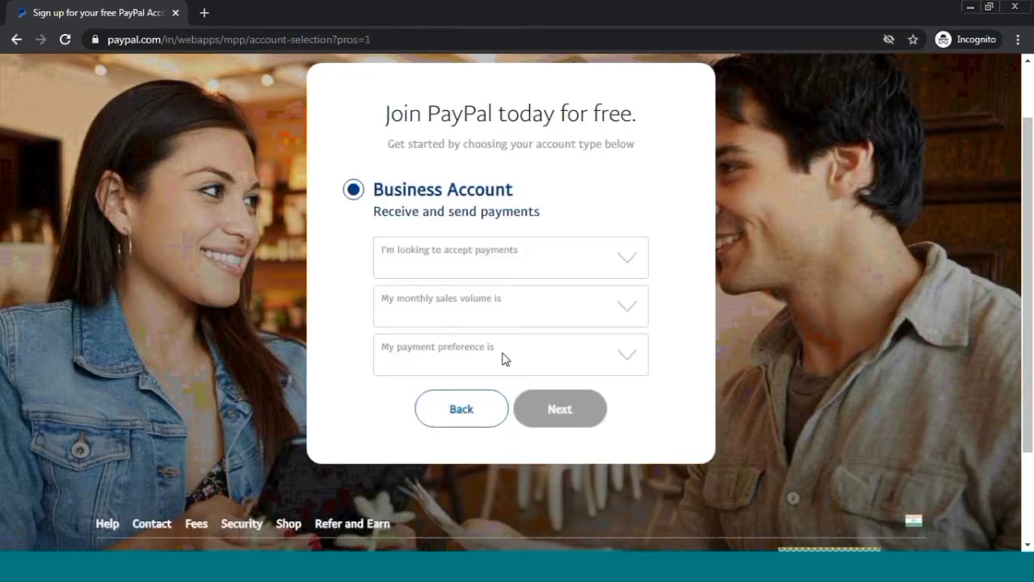
- Answer website payments, less than INR 5 Lacs a month, and both INR and foreign currency
left_click(448, 257)
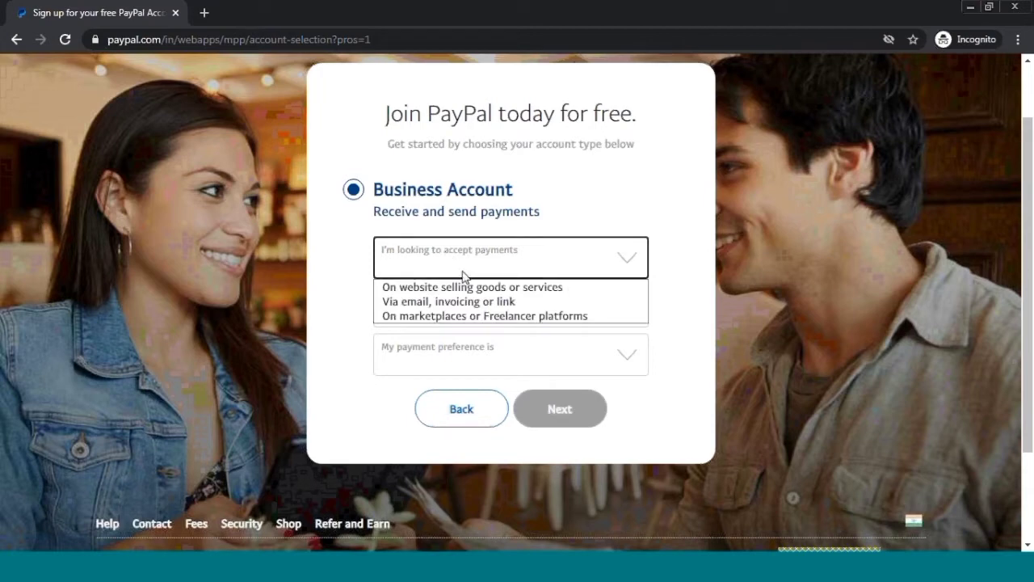
left_click(521, 288)
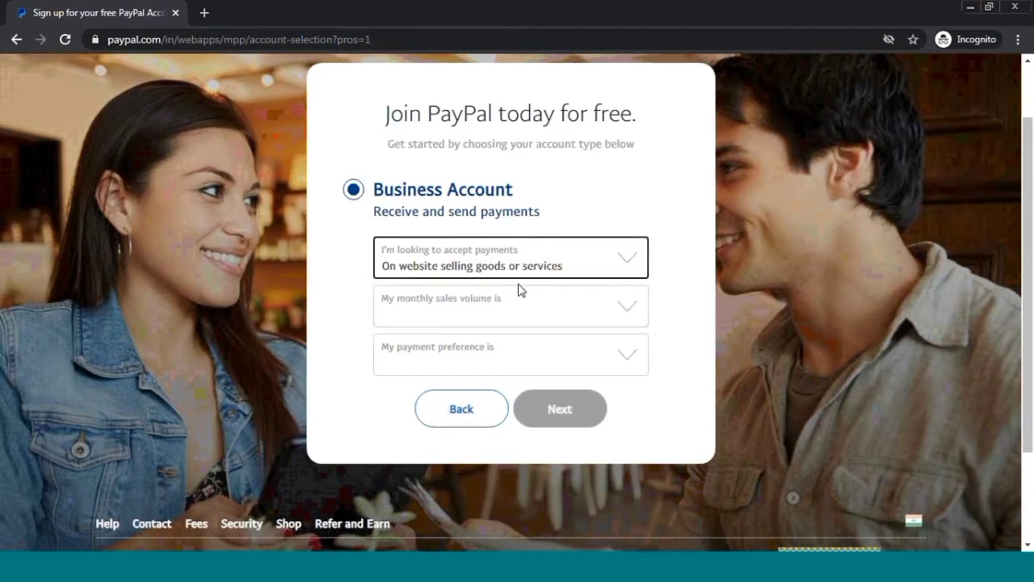
left_click(517, 298)
left_click(512, 303)
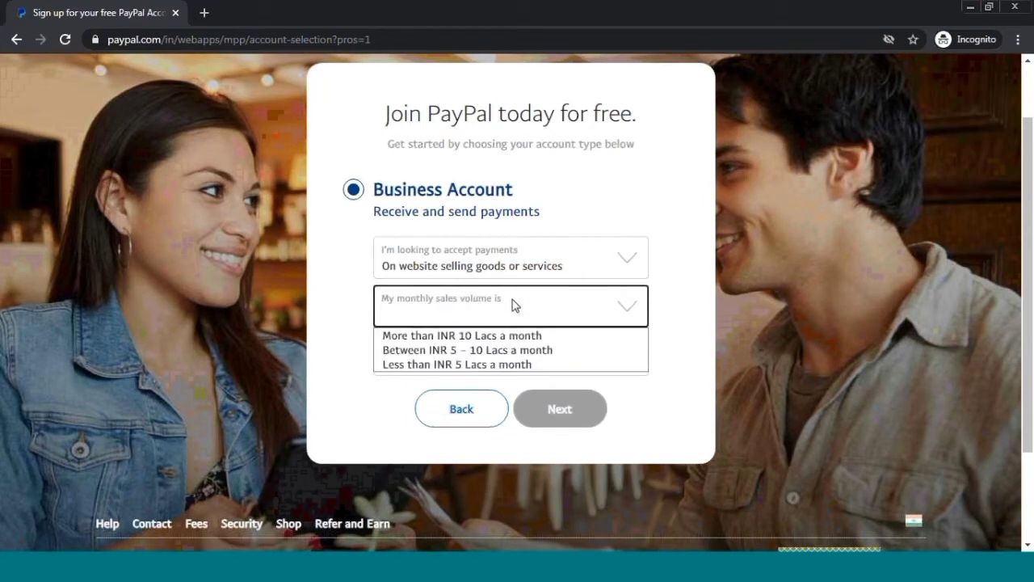
left_click(499, 364)
left_click(486, 350)
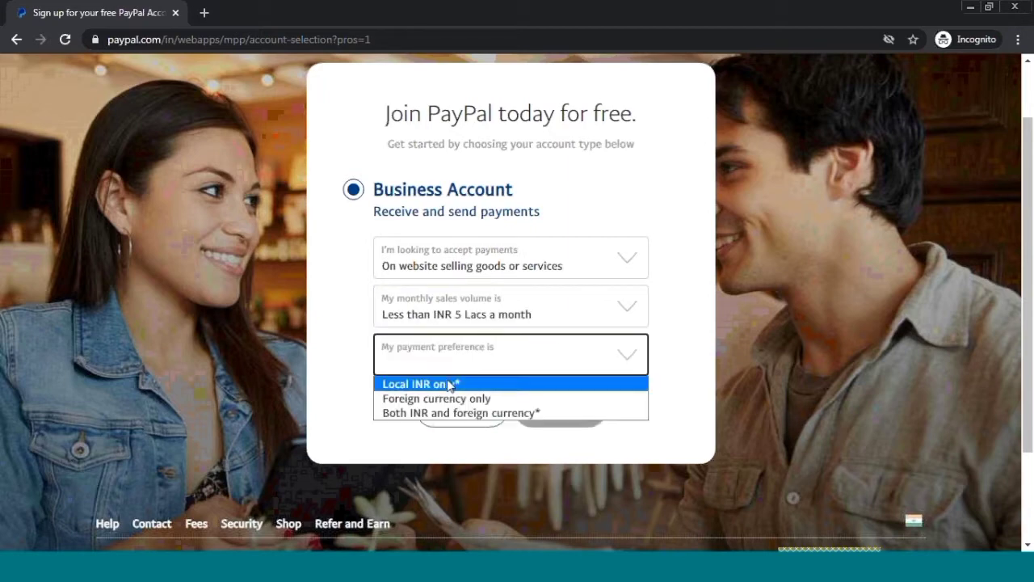
left_click(465, 384)
left_click(458, 368)
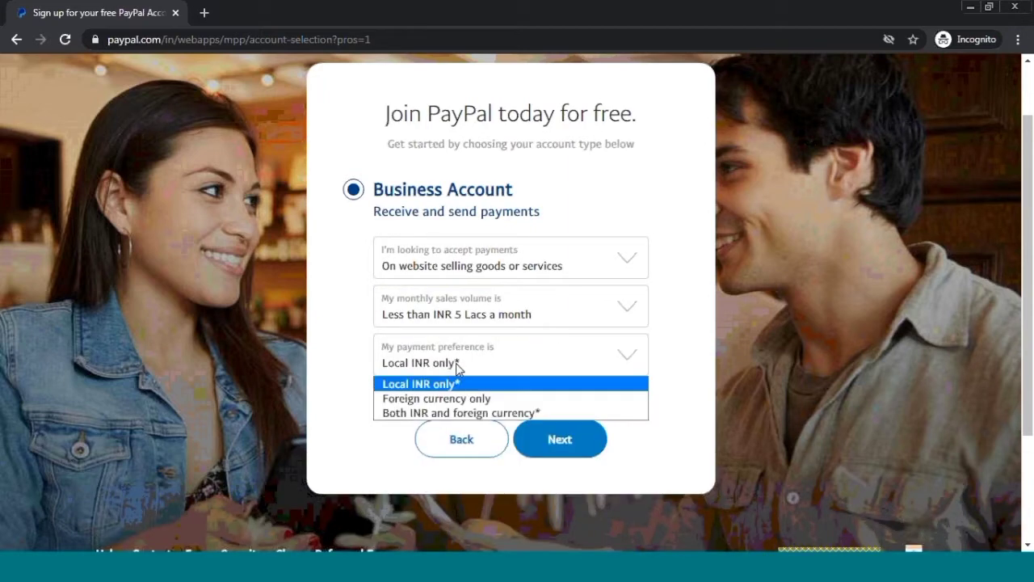
left_click(461, 413)
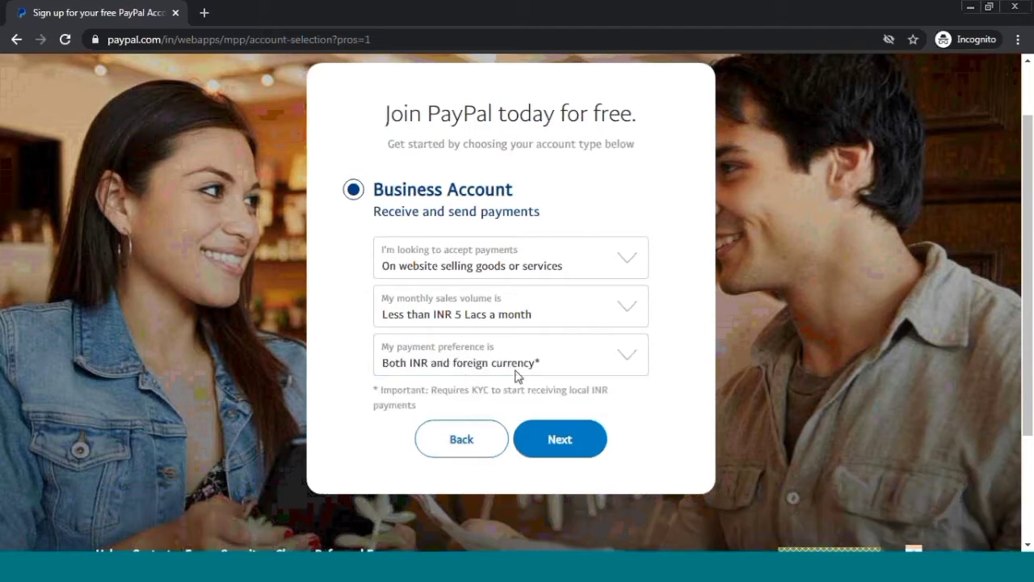
left_click(550, 450)
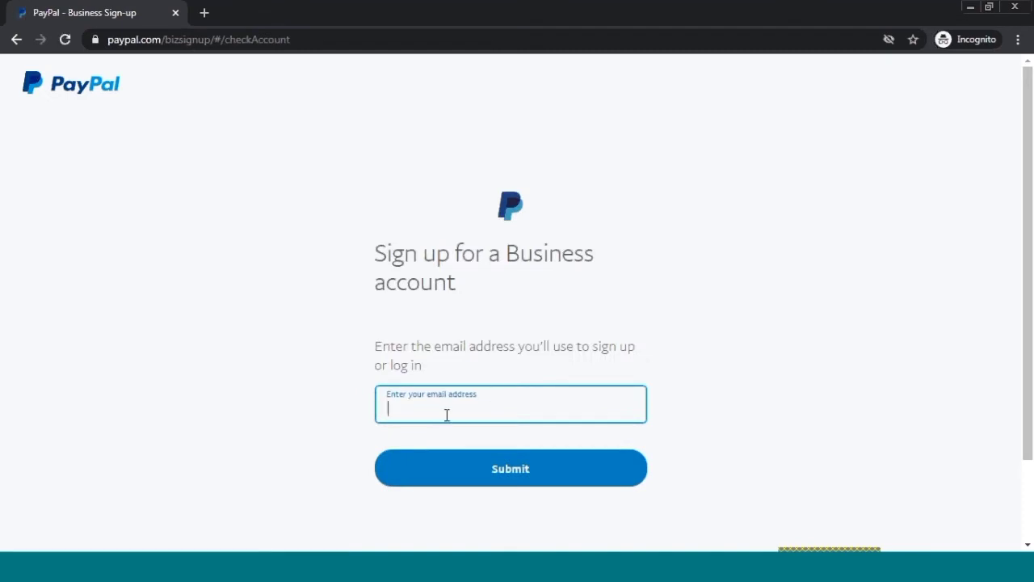
- Enter and submit the sign-up e-mail address
left_click(520, 468)
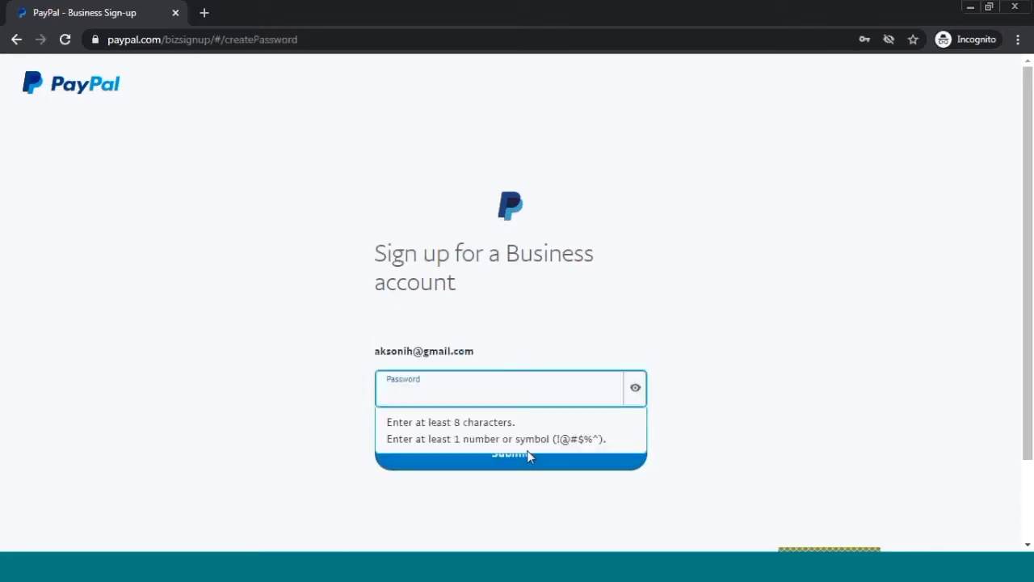
left_click(800, 358)
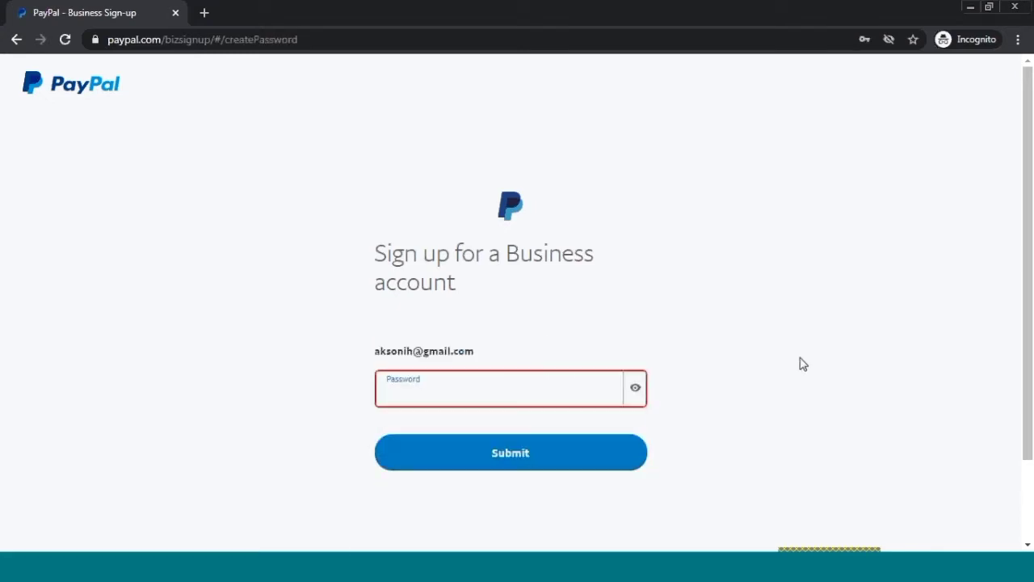
left_click(527, 458)
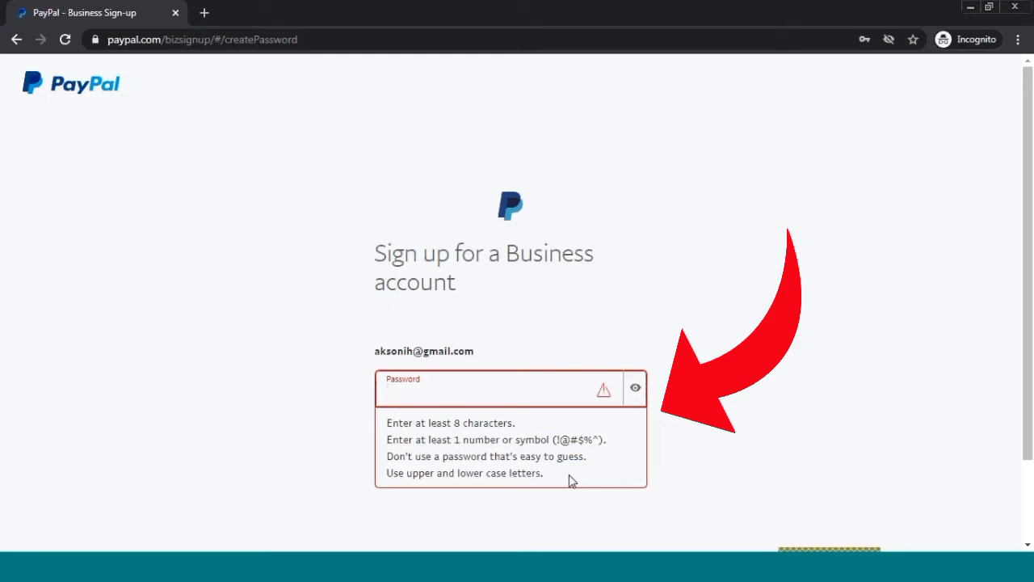
- Create an eight-character account password and submit it
left_click(484, 388)
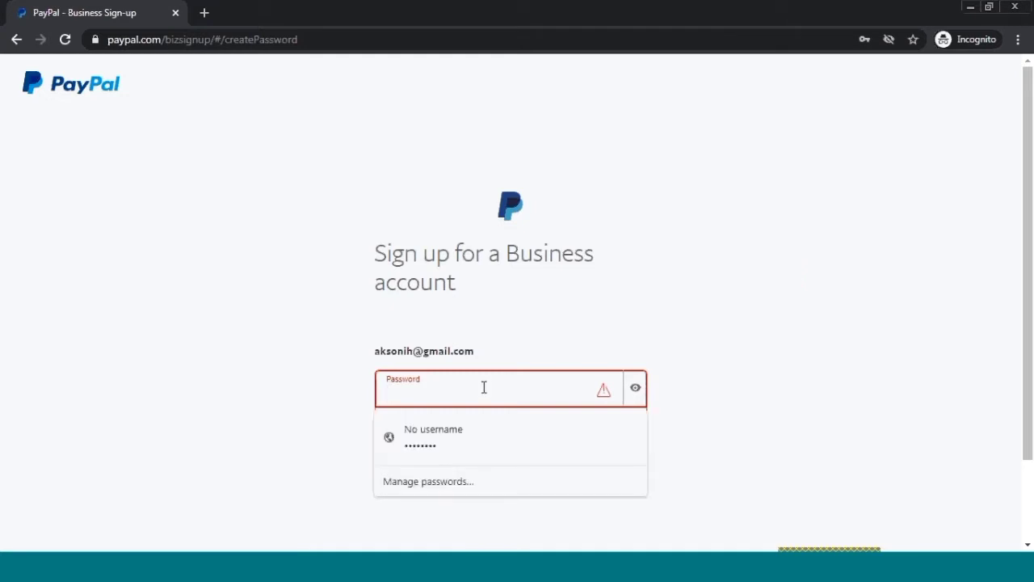
type("•••")
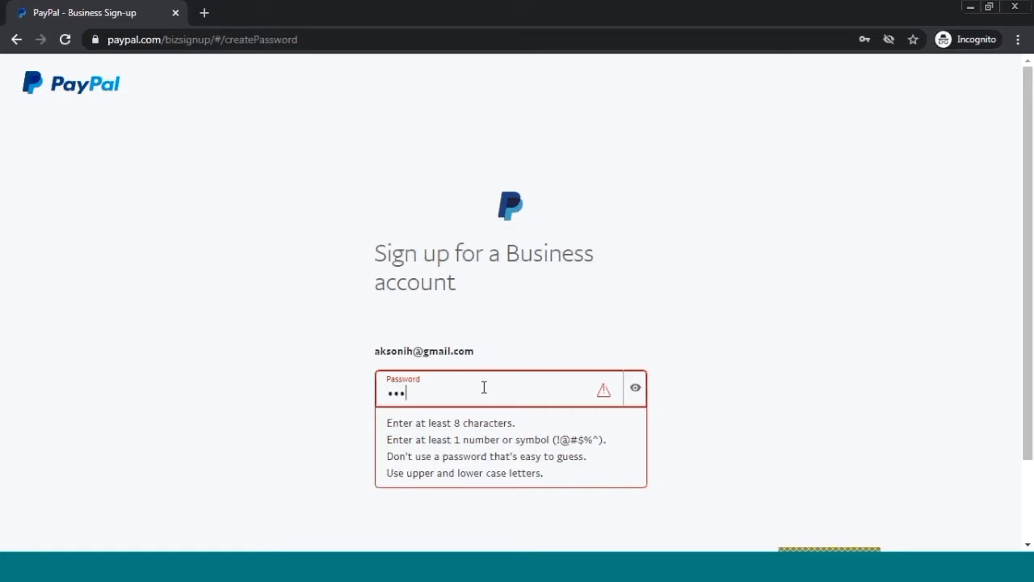
type("•••••")
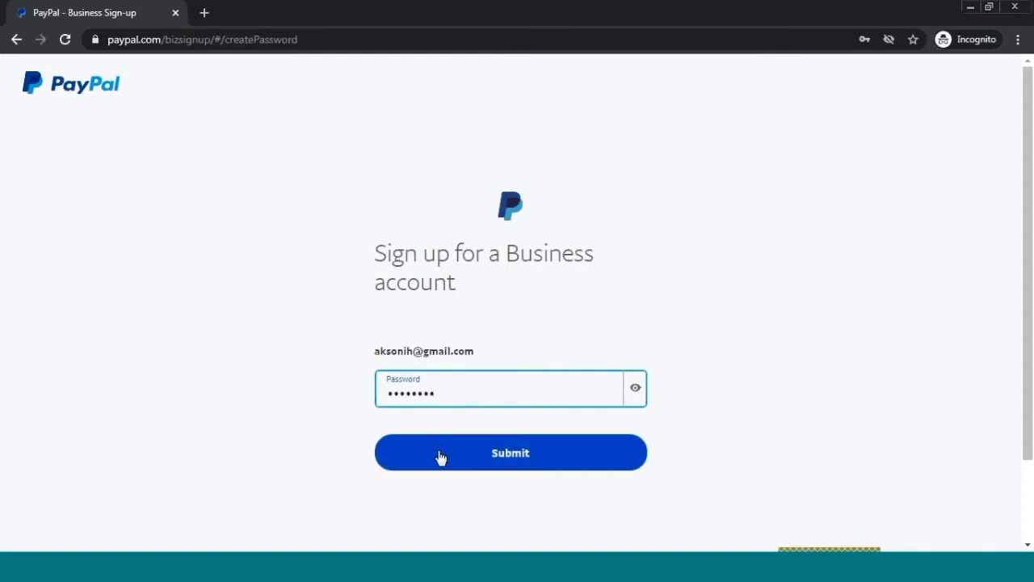
left_click(456, 450)
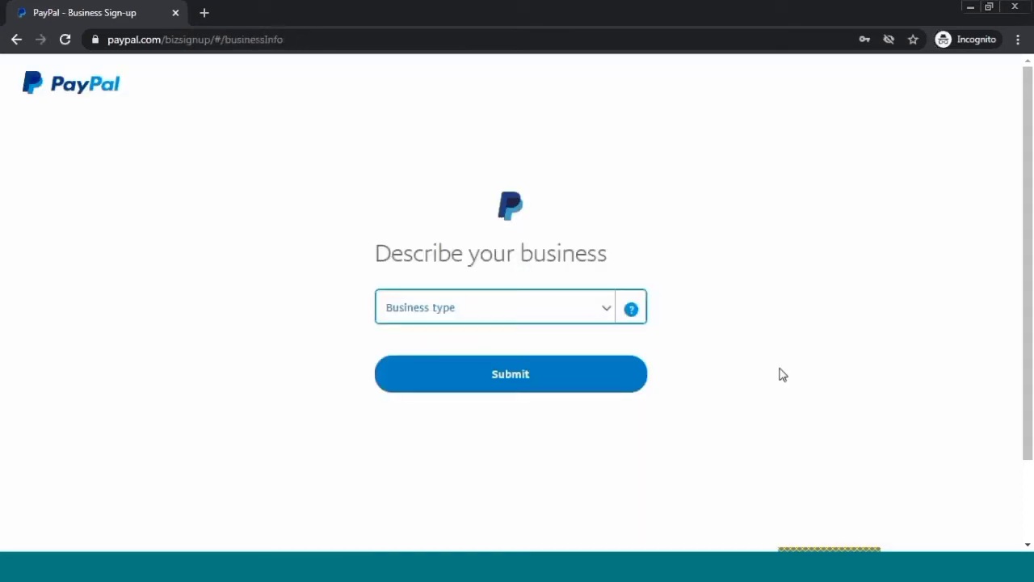
- Set business type to Individual and pick the Computer Programming keyword from 'Website'
left_click(608, 313)
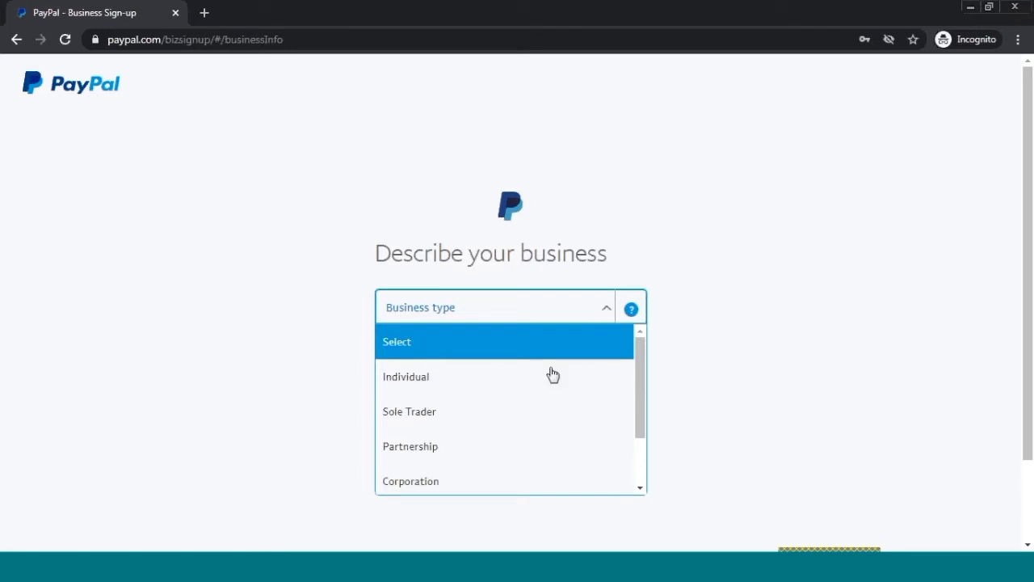
left_click(534, 390)
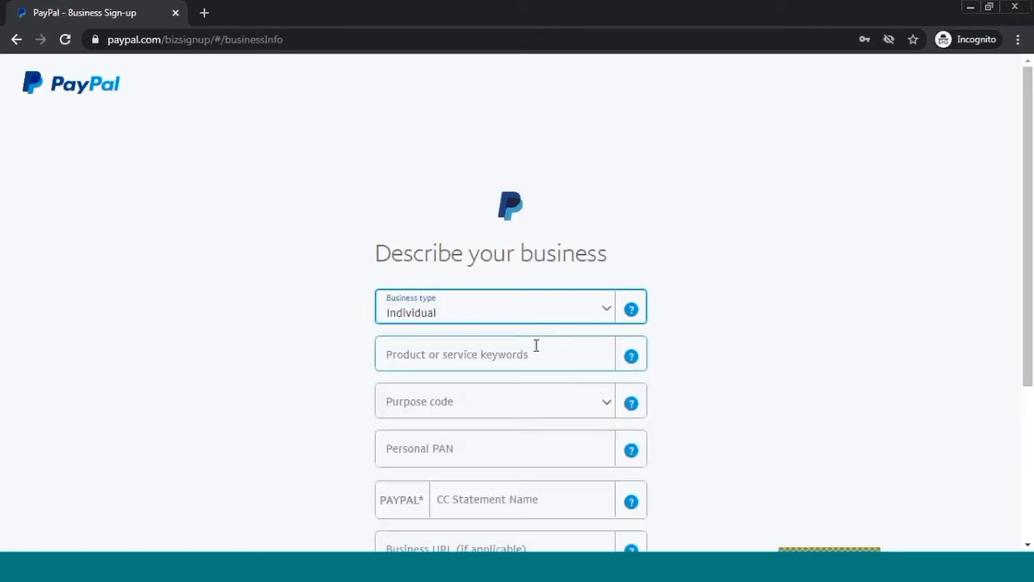
scroll(558, 361, "down", 1)
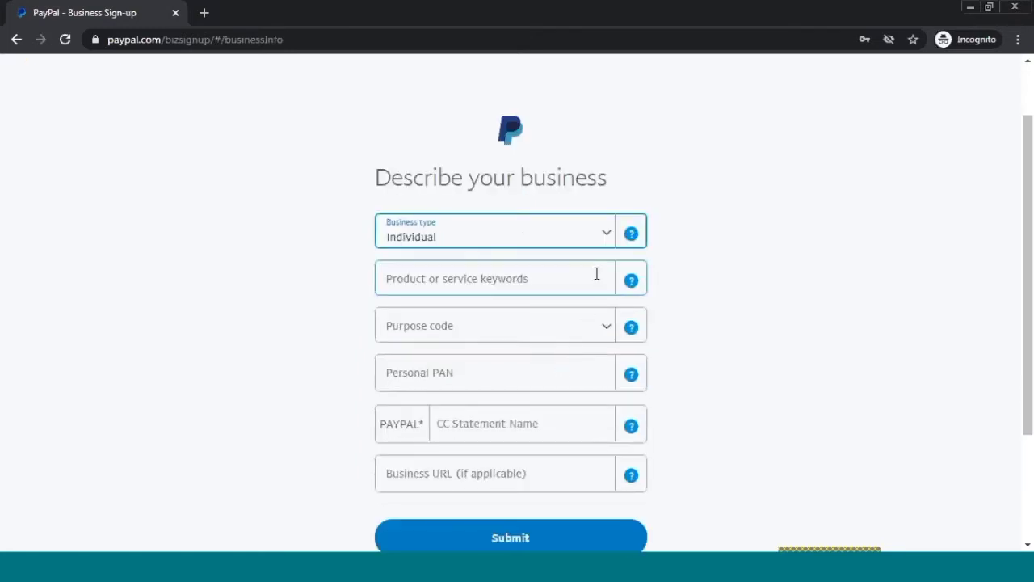
left_click(600, 279)
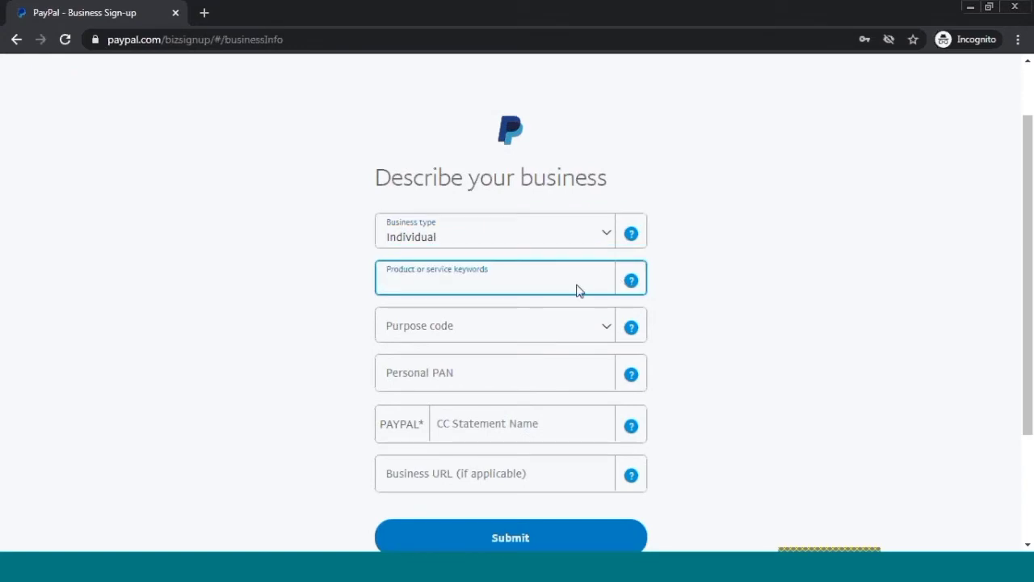
type("Website")
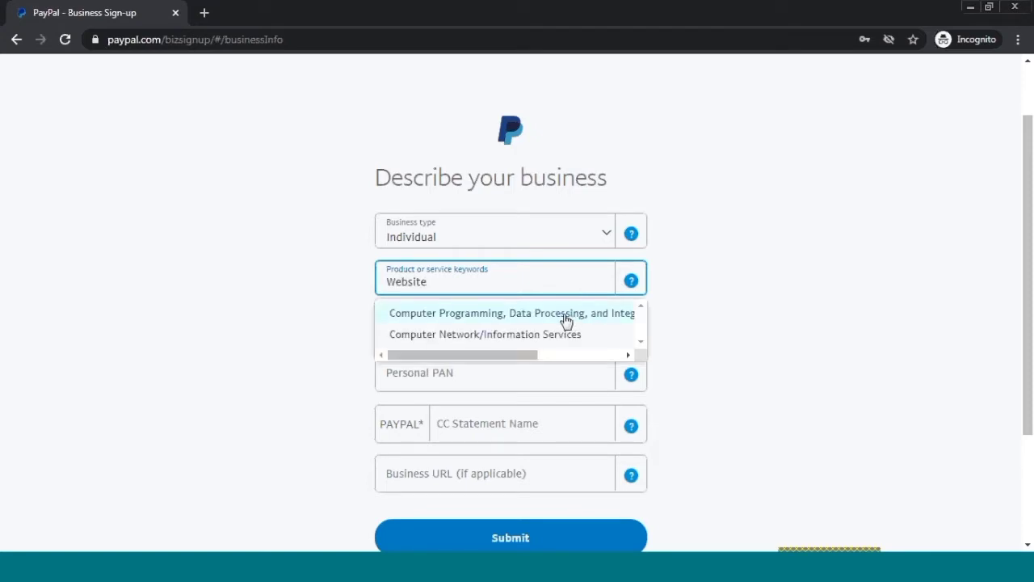
left_click(566, 319)
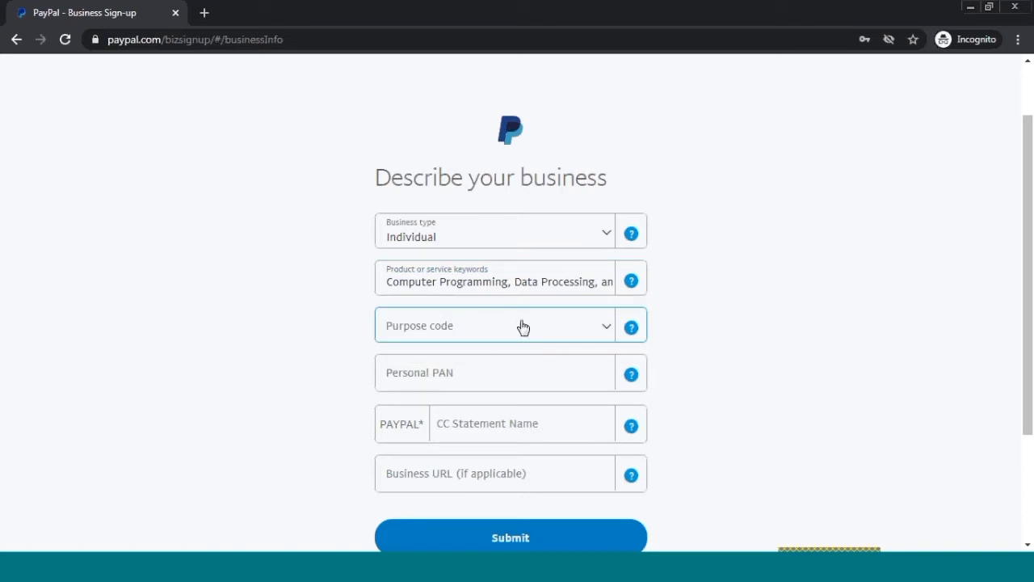
- Choose P0306 – Other travel receipts as the purpose code
left_click(522, 324)
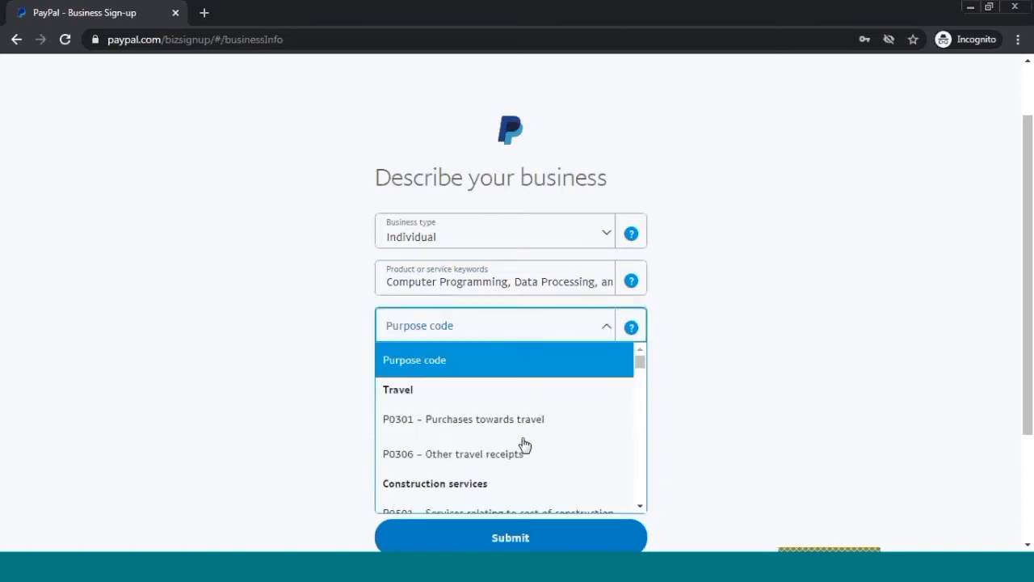
scroll(525, 440, "down", 1)
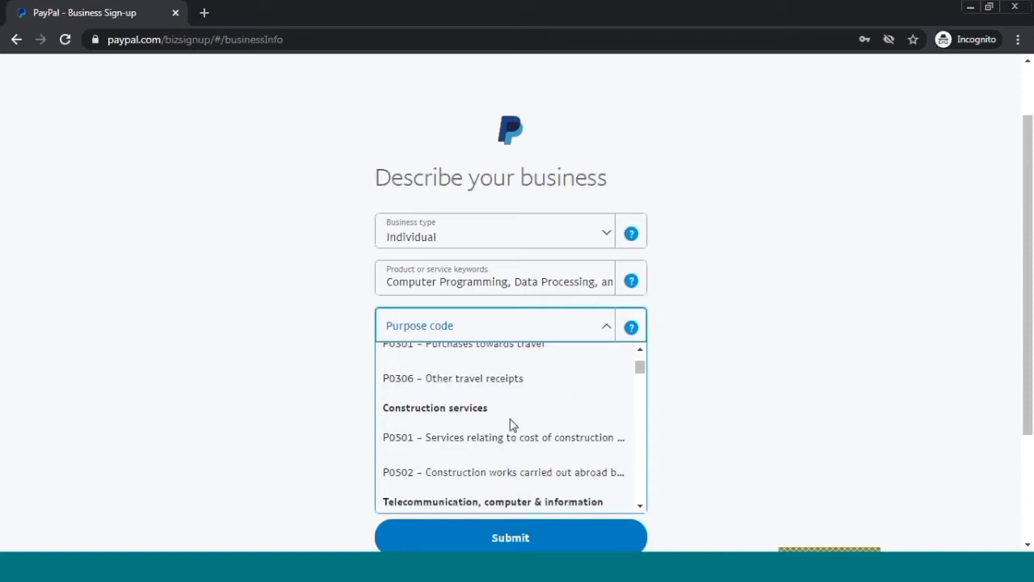
scroll(509, 433, "down", 3)
scroll(511, 436, "down", 1)
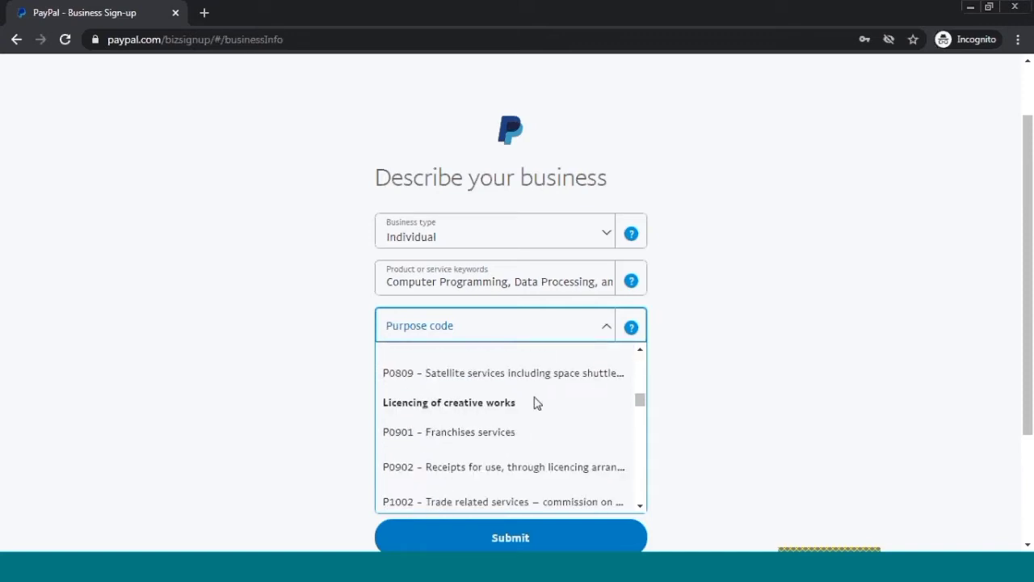
scroll(533, 403, "up", 5)
scroll(533, 403, "up", 2)
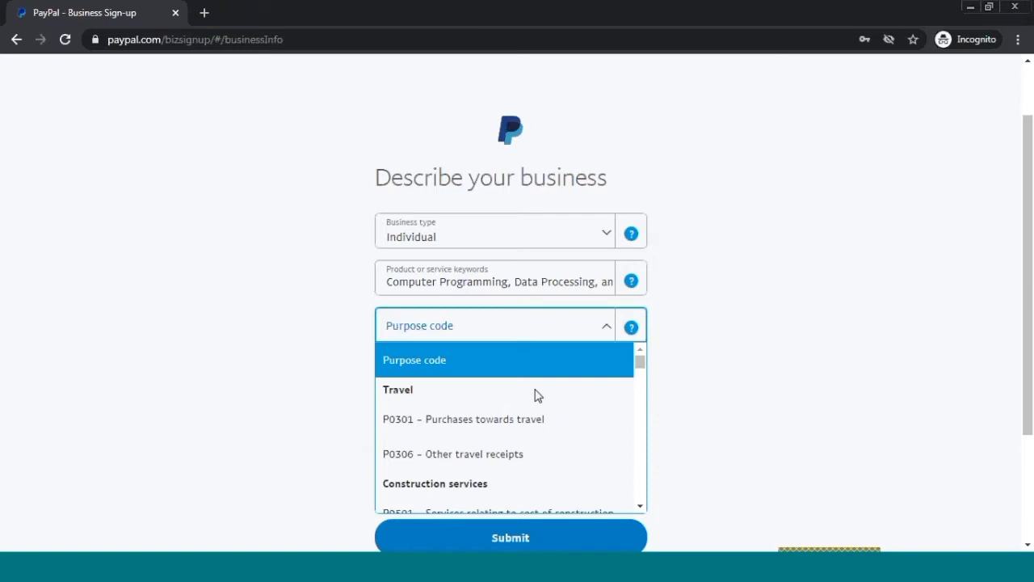
left_click(490, 453)
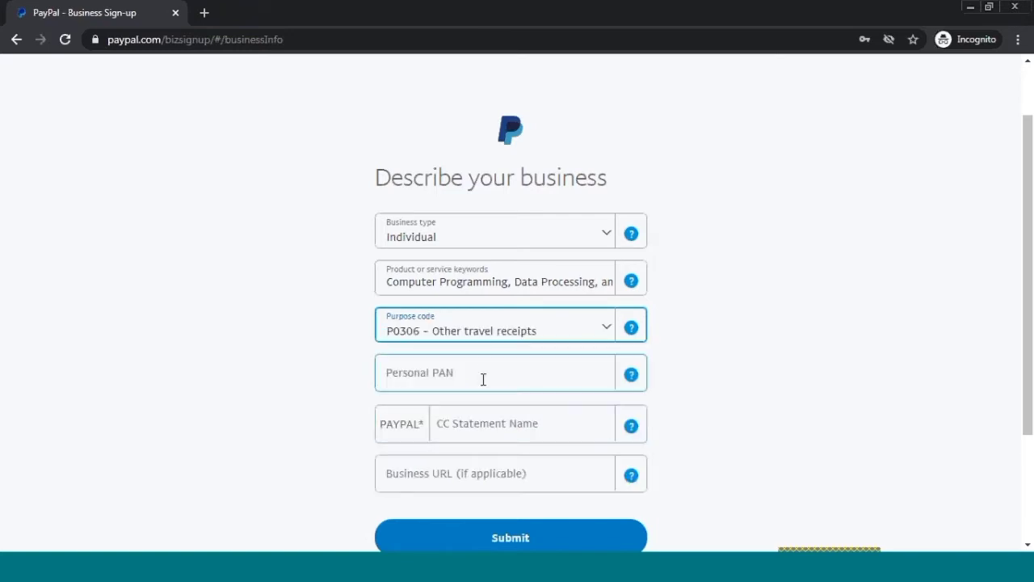
- Enter the personal PAN and card statement name, then submit the business description
left_click(482, 369)
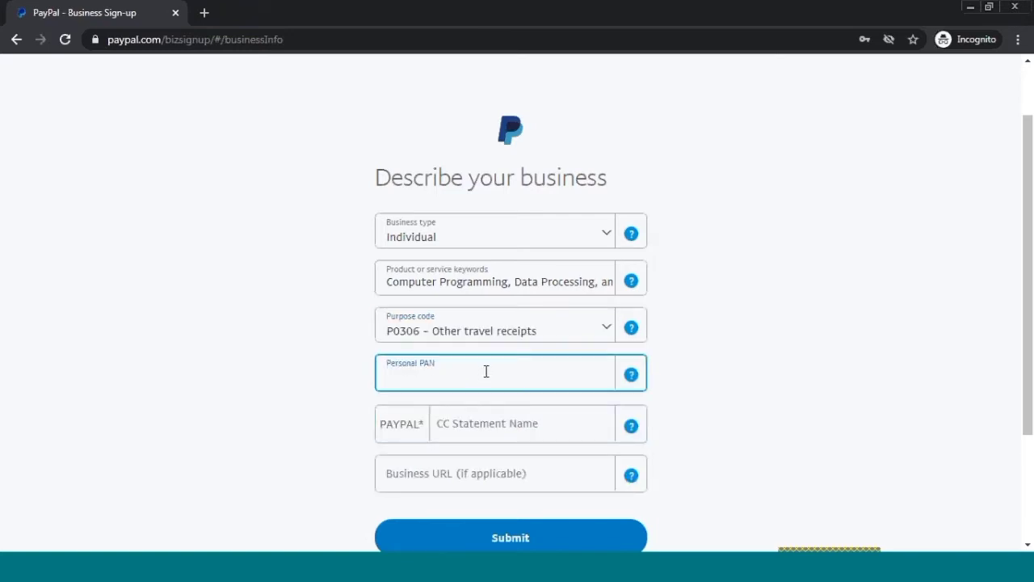
type("??????")
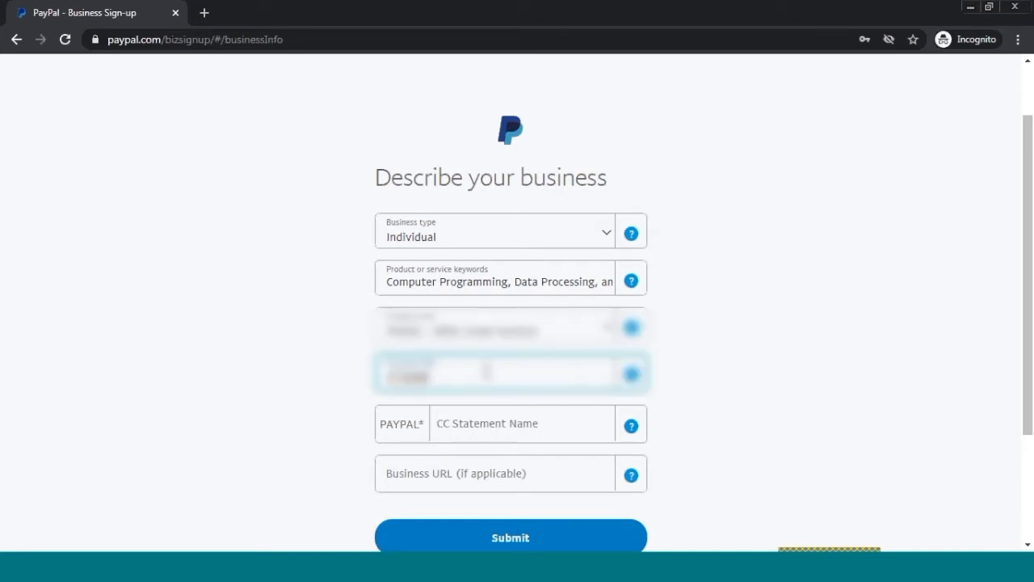
type("?????")
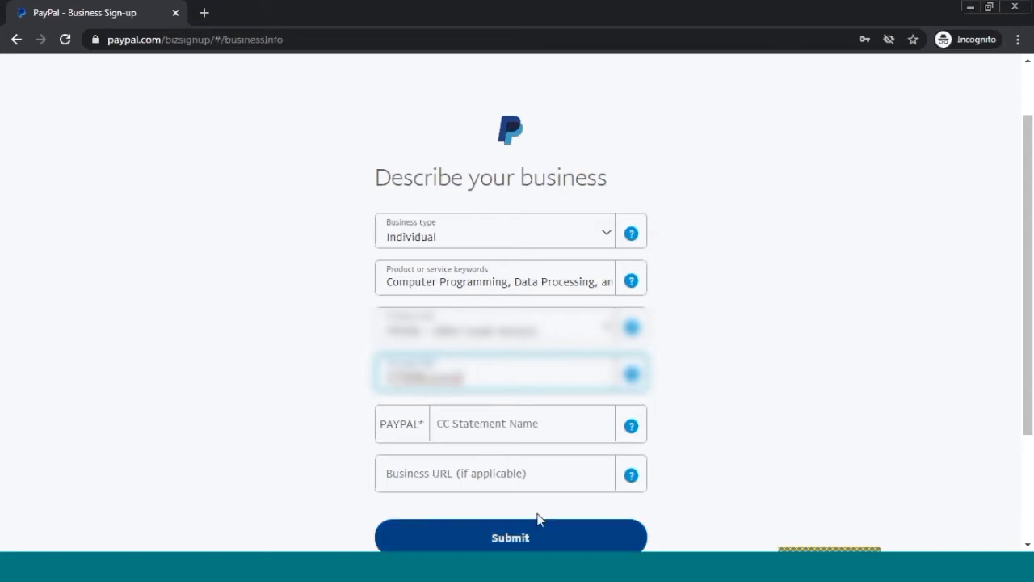
left_click(534, 424)
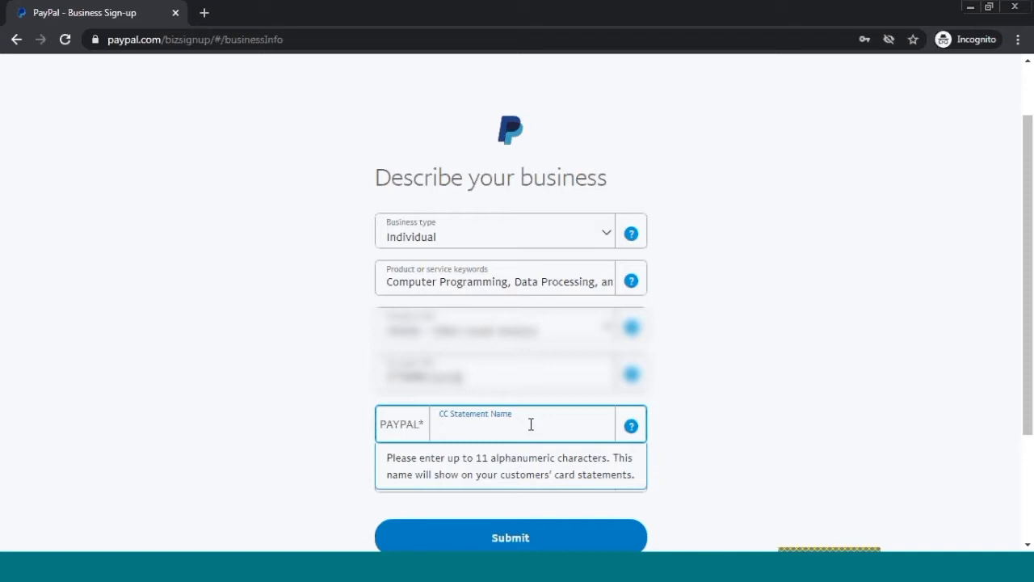
type("ASHISH")
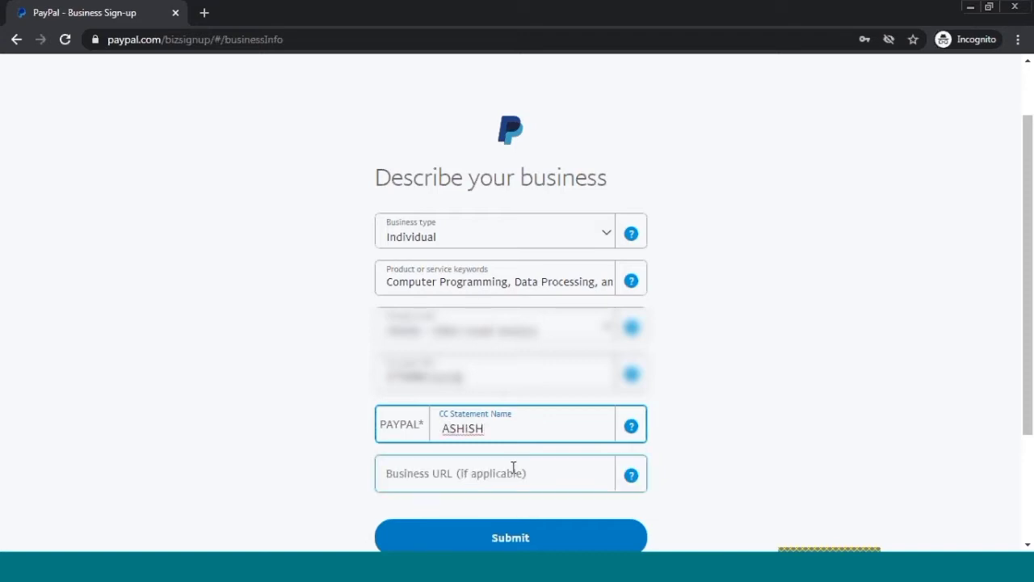
left_click(513, 470)
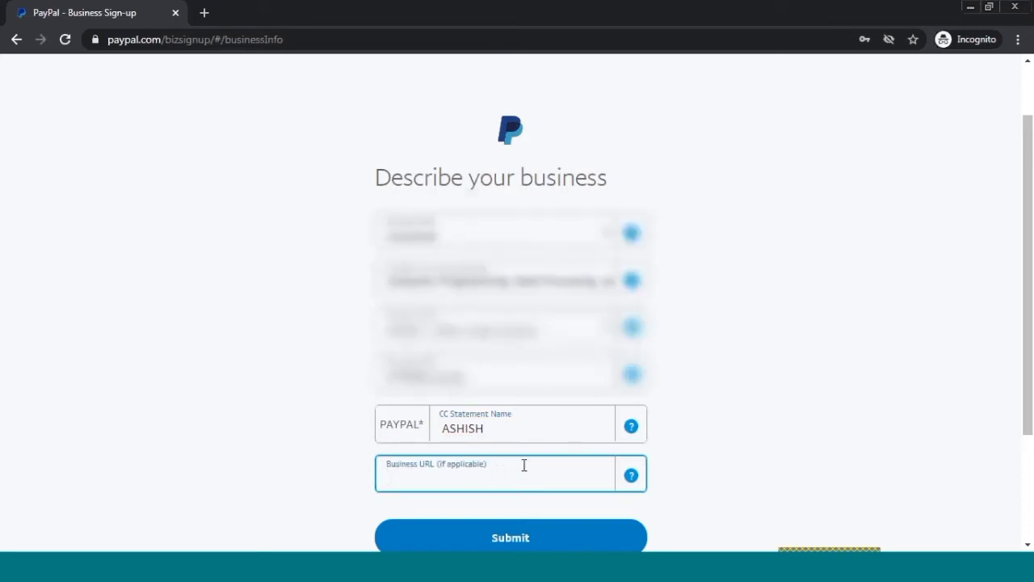
scroll(524, 464, "down", 1)
left_click(494, 460)
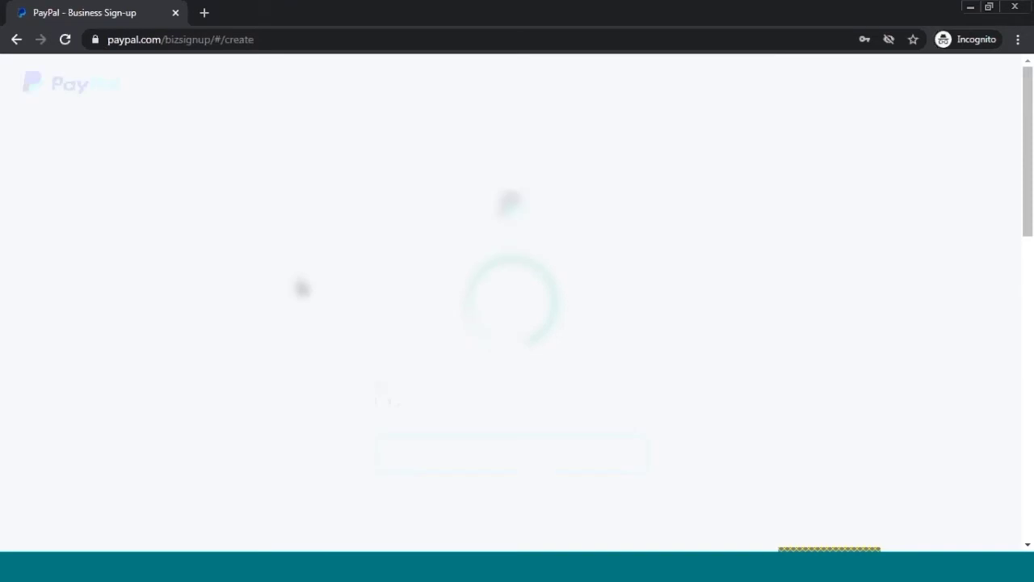
- Enter the owner's first name and legal last name
scroll(483, 399, "down", 2)
scroll(484, 400, "down", 2)
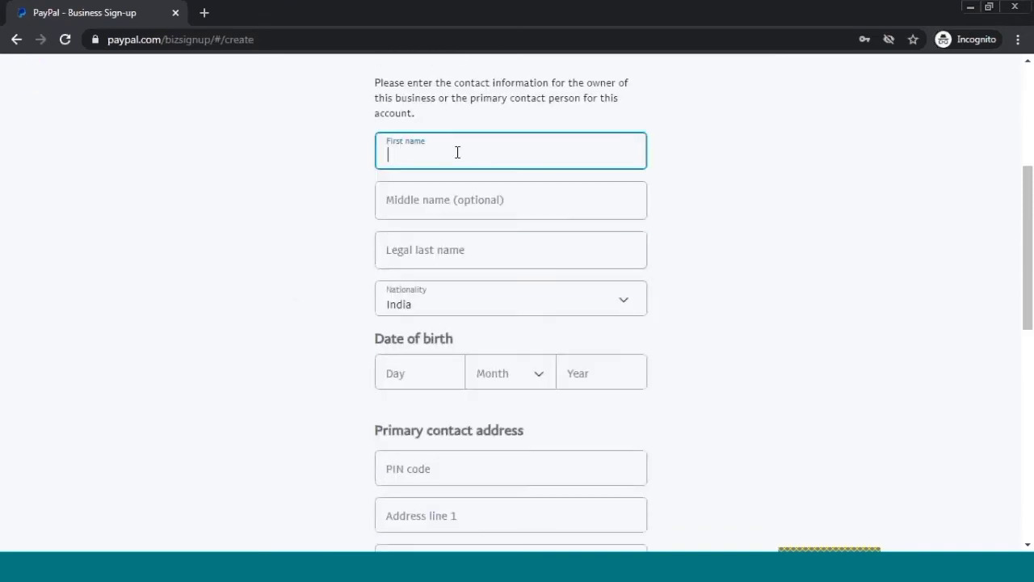
scroll(457, 152, "up", 2)
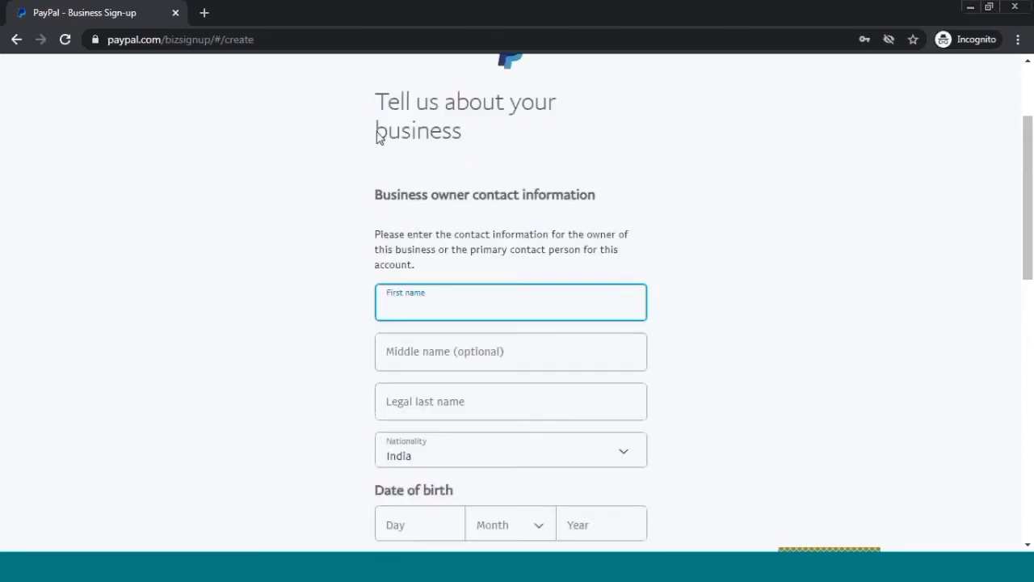
left_click_drag(390, 95, 494, 156)
left_click(494, 156)
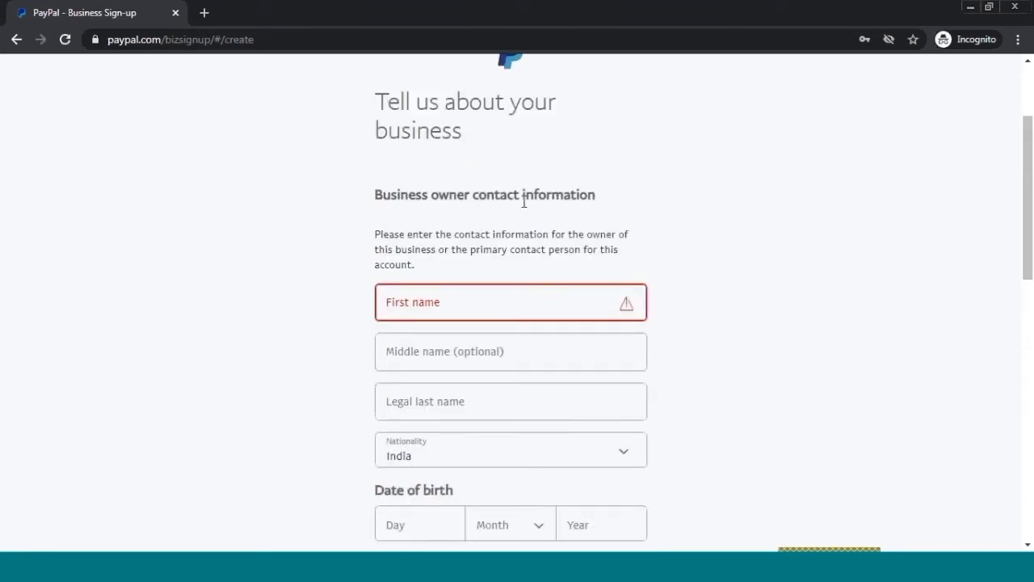
scroll(502, 241, "down", 2)
left_click(464, 148)
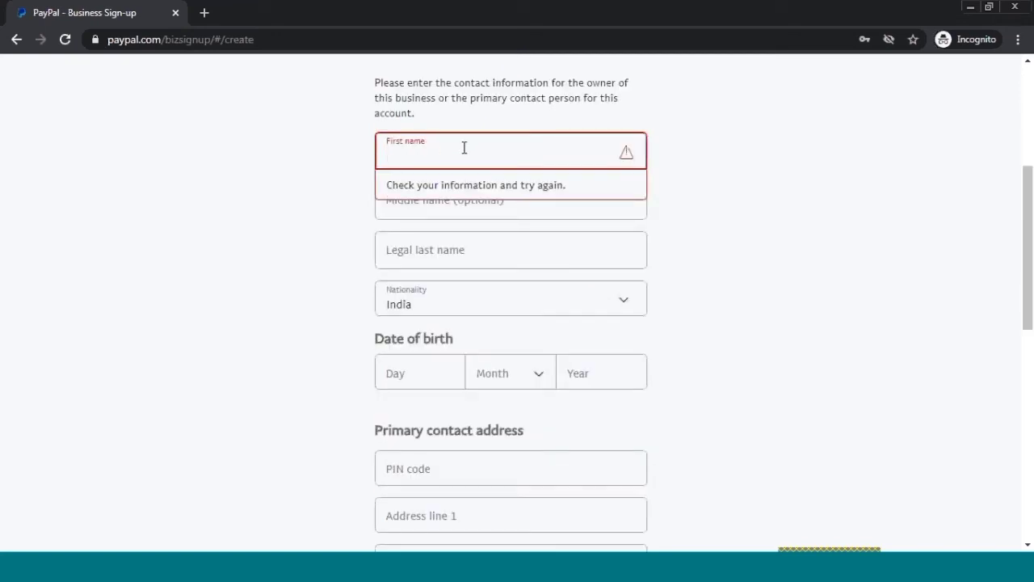
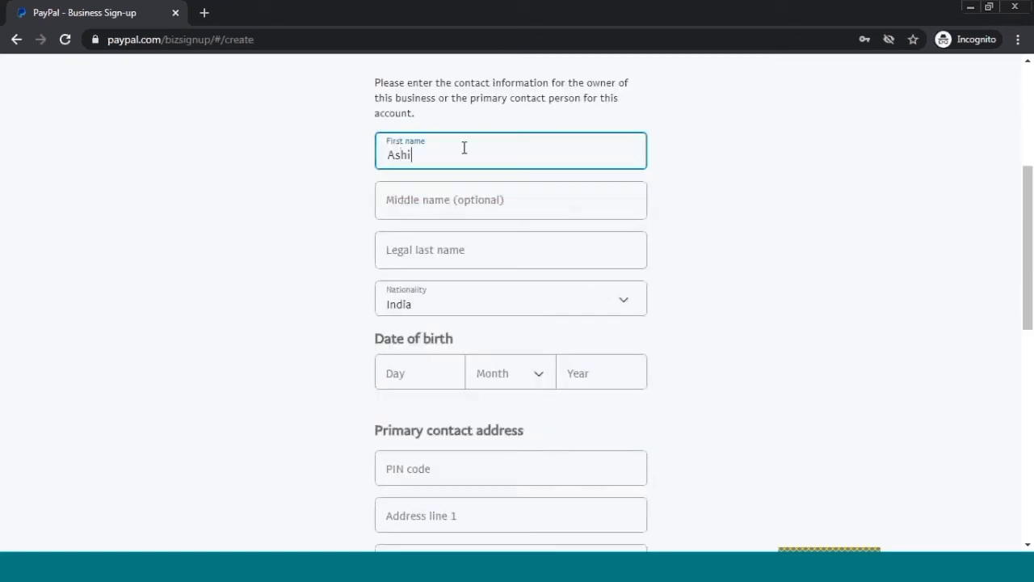
key("Tab")
key("Tab")
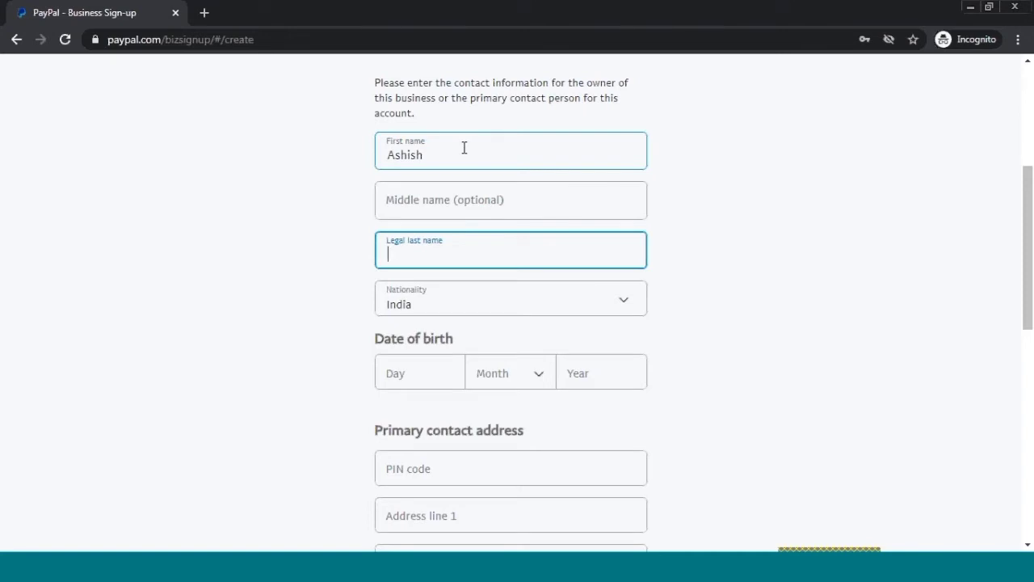
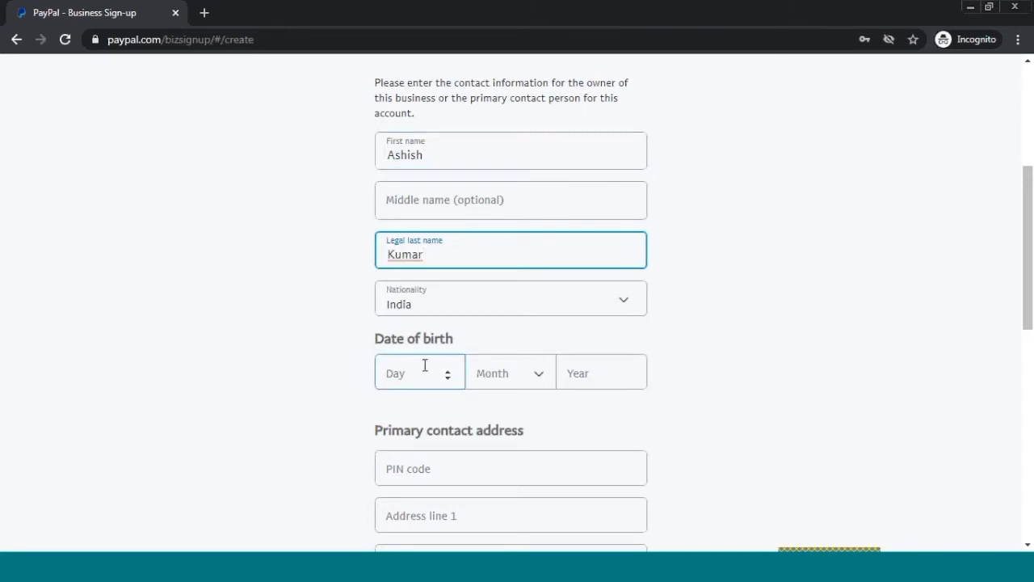
left_click(425, 365)
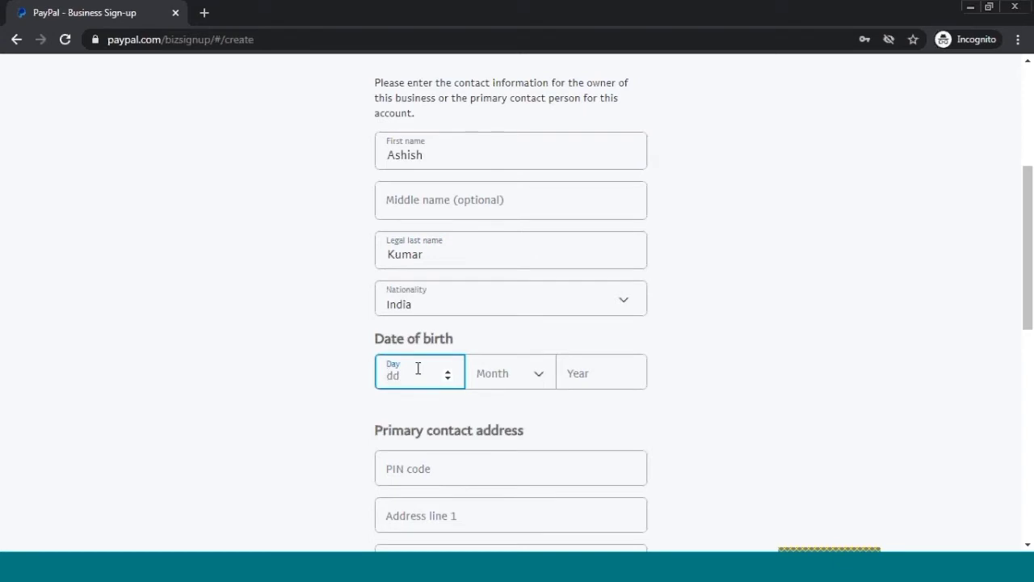
type("9")
key("BackSpace")
type("5")
key("Tab")
key("Down")
key("Down")
key("Down")
key("Down")
key("Down")
key("Down")
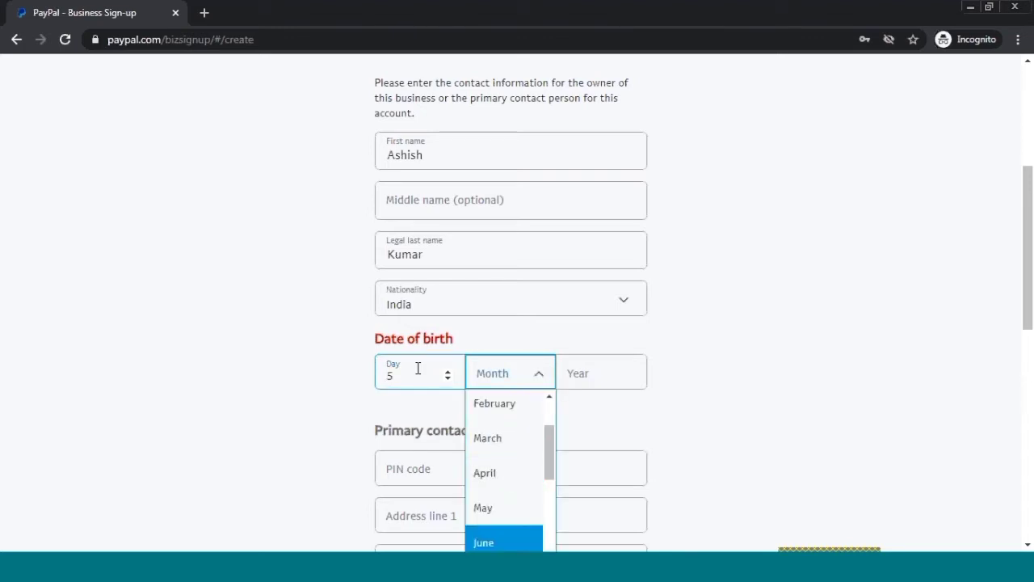
key("Down")
key("Return")
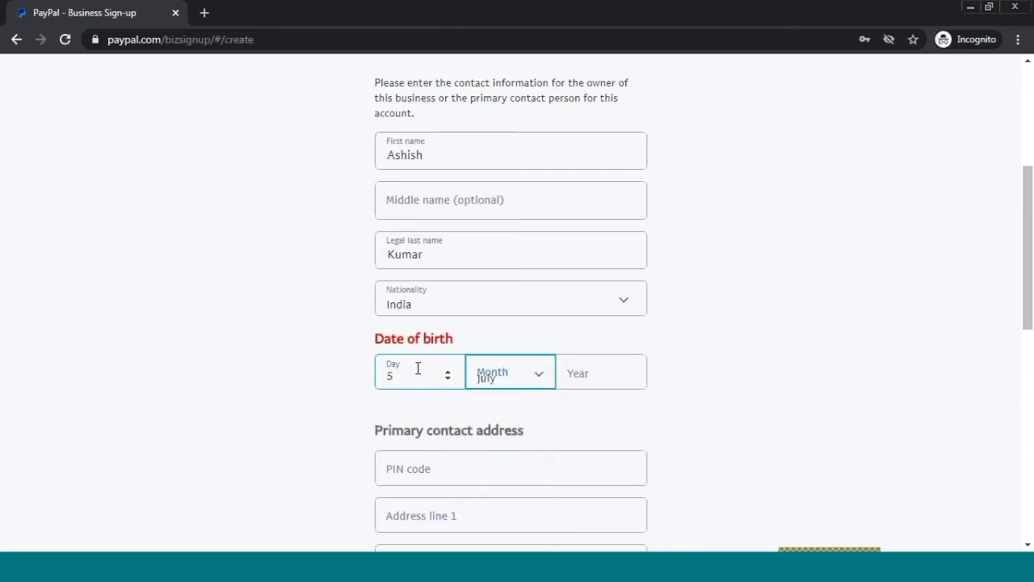
key("Tab")
type("199")
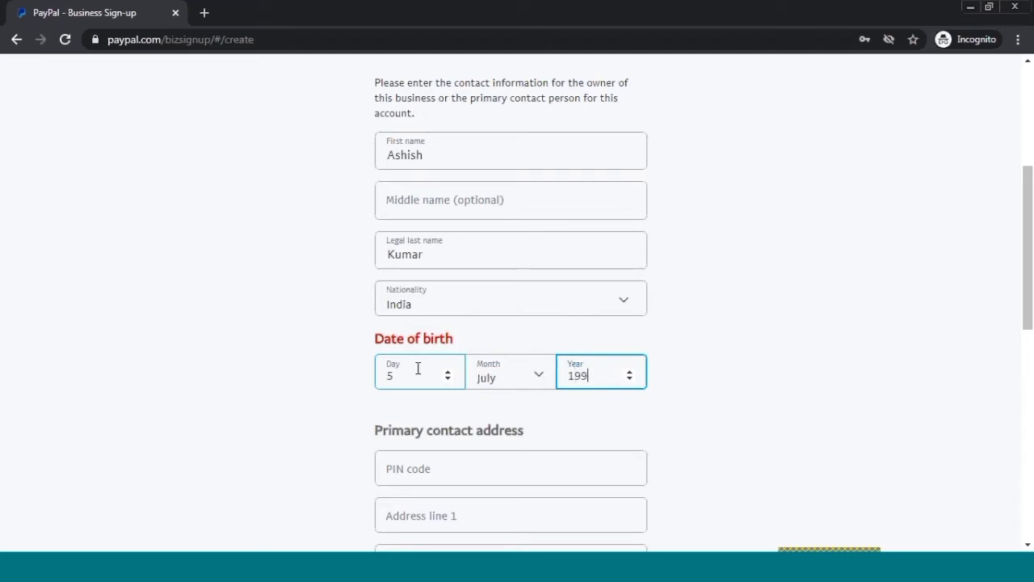
type("0")
scroll(418, 368, "down", 2)
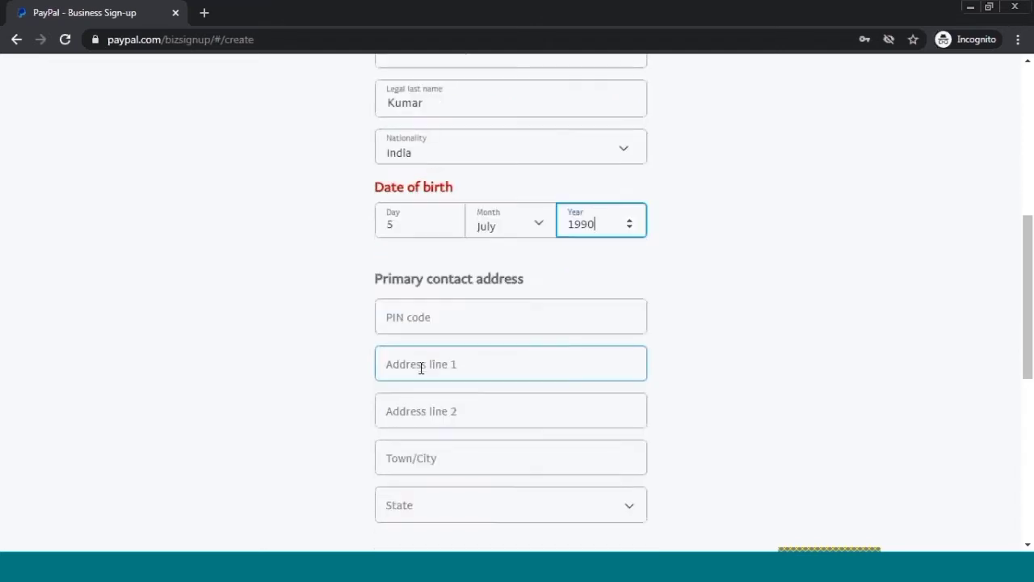
- Enter the contact's PIN code, first address line and town, and correct the state
scroll(453, 307, "down", 2)
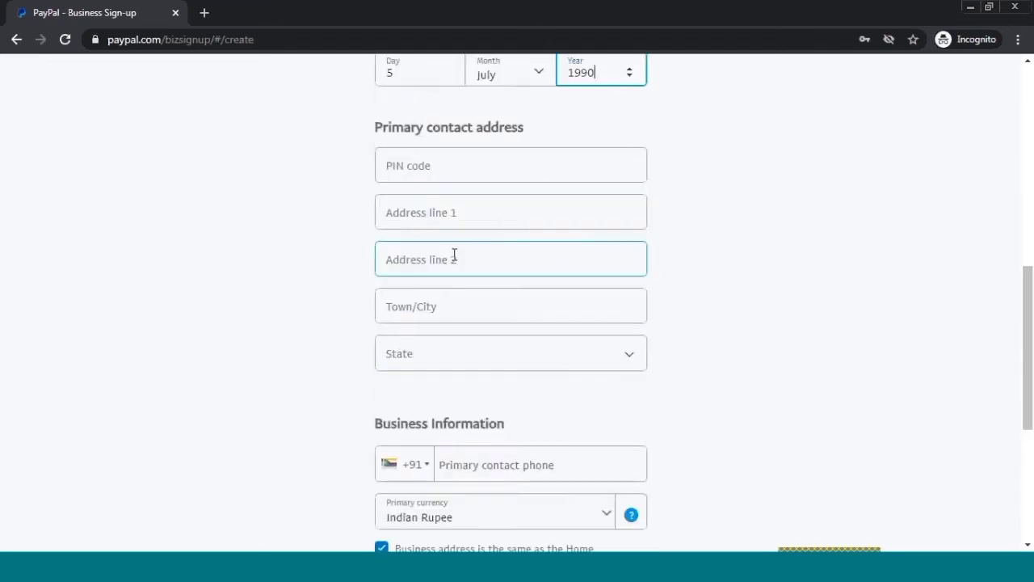
left_click(456, 161)
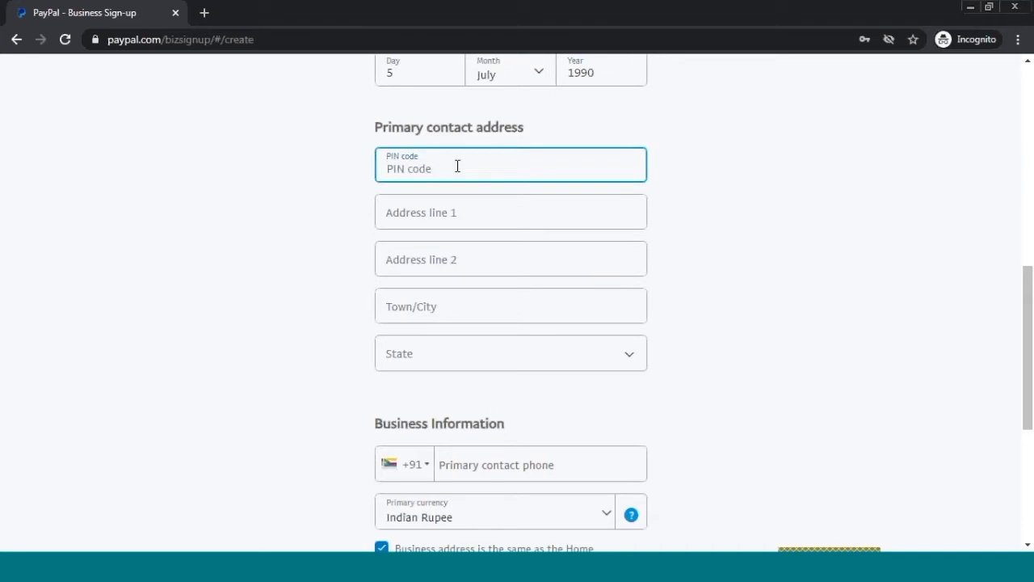
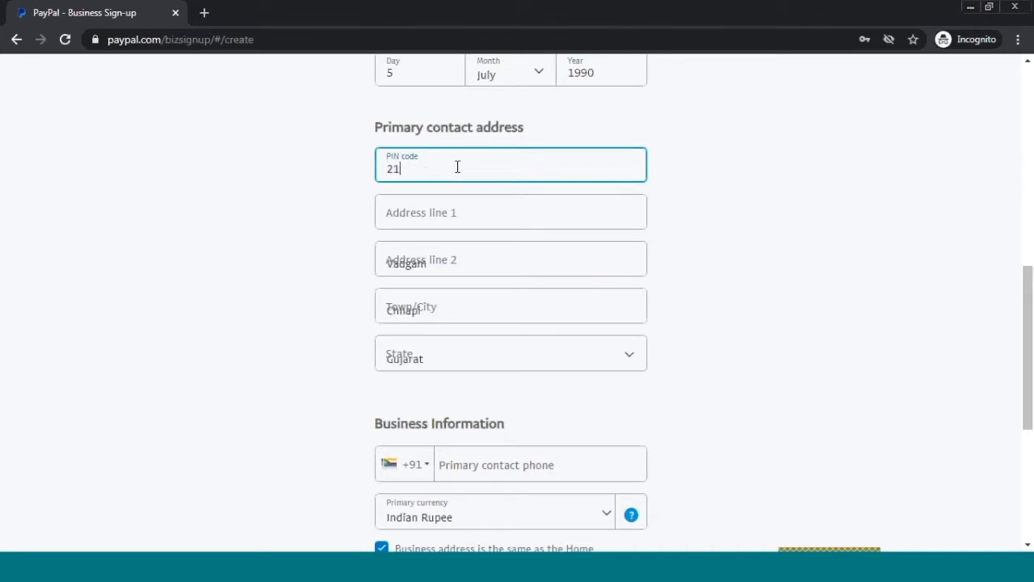
key("Tab")
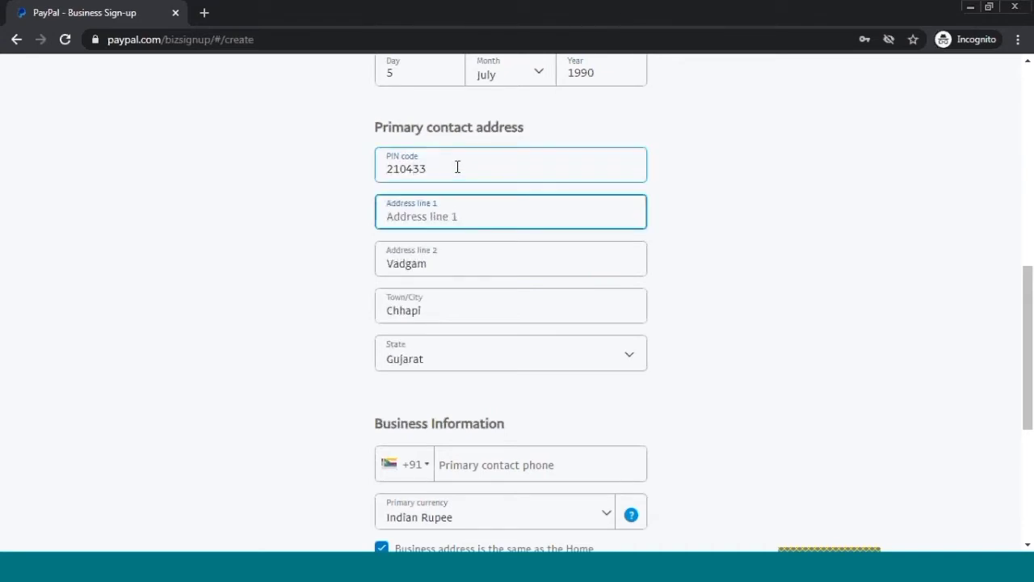
key("Tab")
key("Tab")
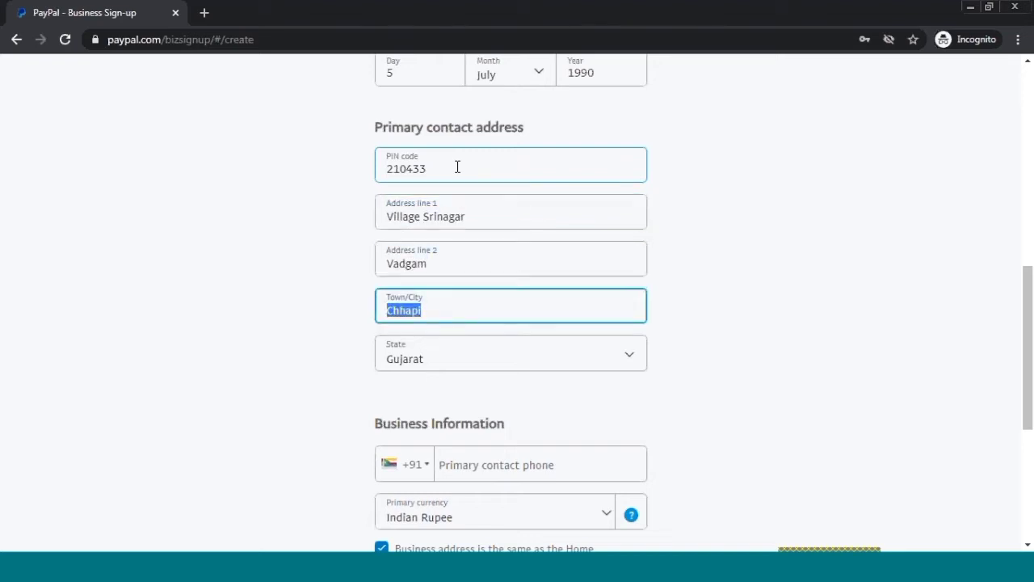
key("Tab")
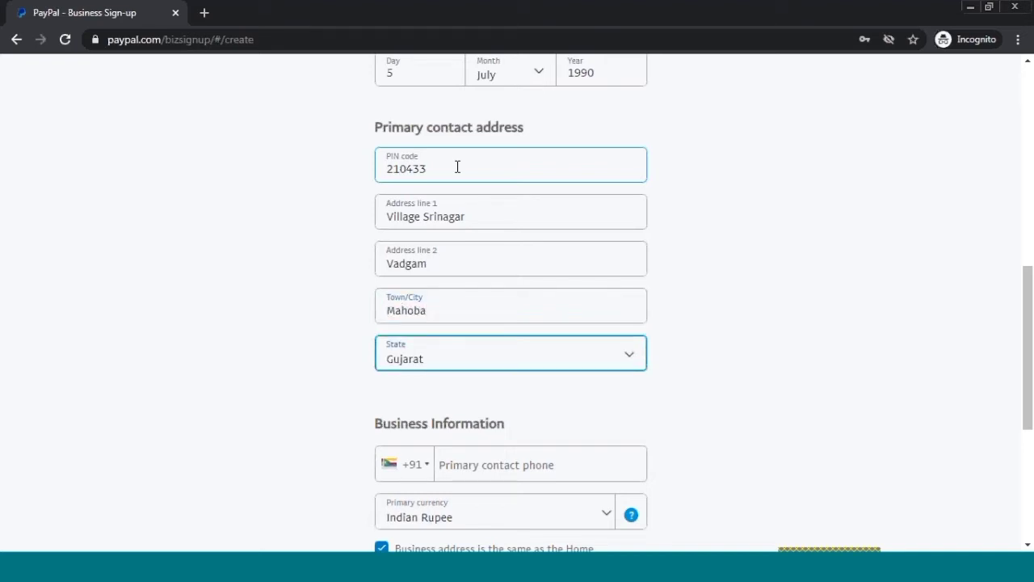
key("u")
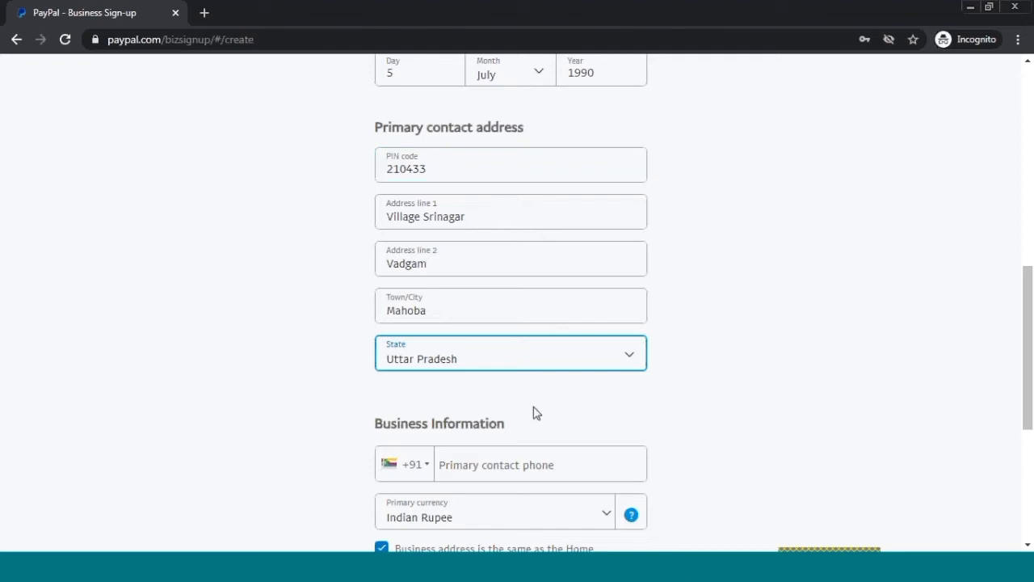
scroll(439, 364, "down", 2)
- Enter the primary contact phone number with the India +91 country code
scroll(454, 346, "down", 1)
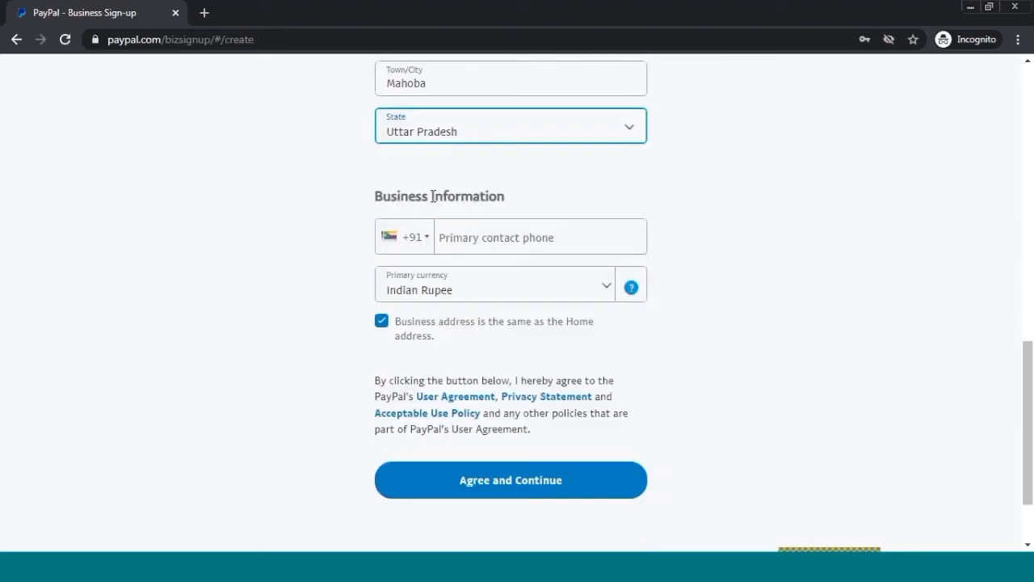
left_click(508, 249)
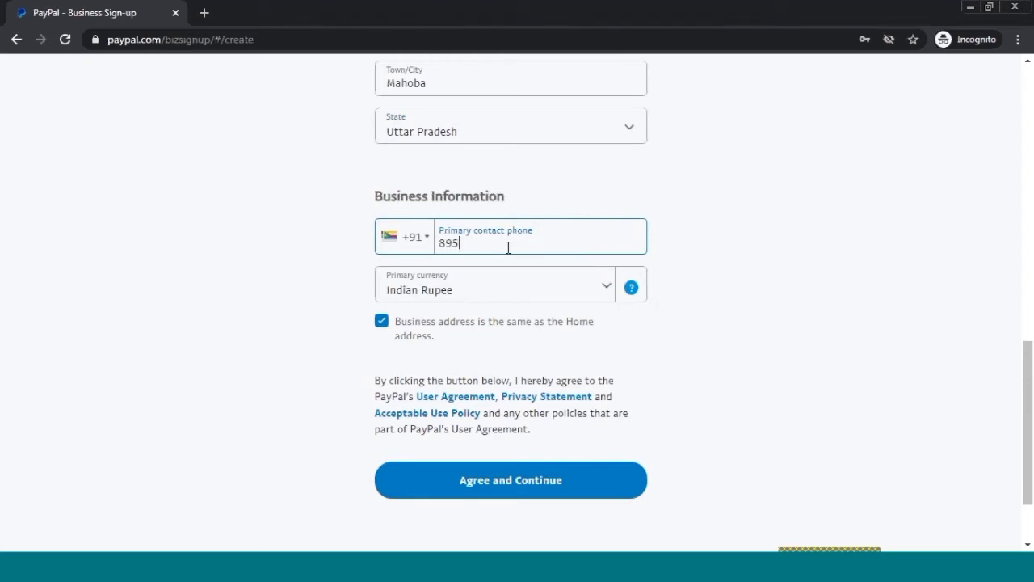
left_click(427, 237)
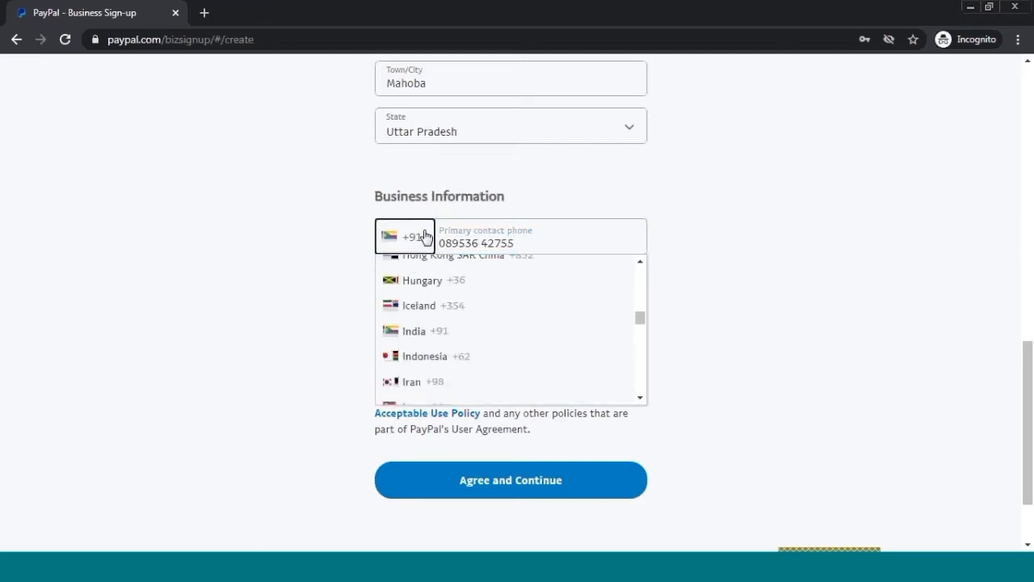
left_click(423, 331)
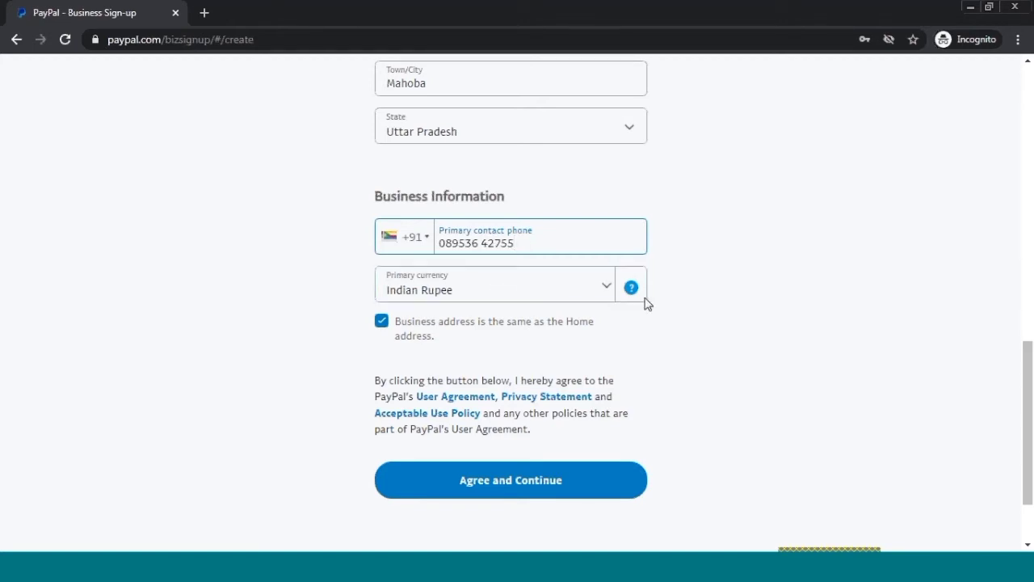
- Accept the agreements and submit the business details to reach Business Setup
scroll(582, 324, "down", 2)
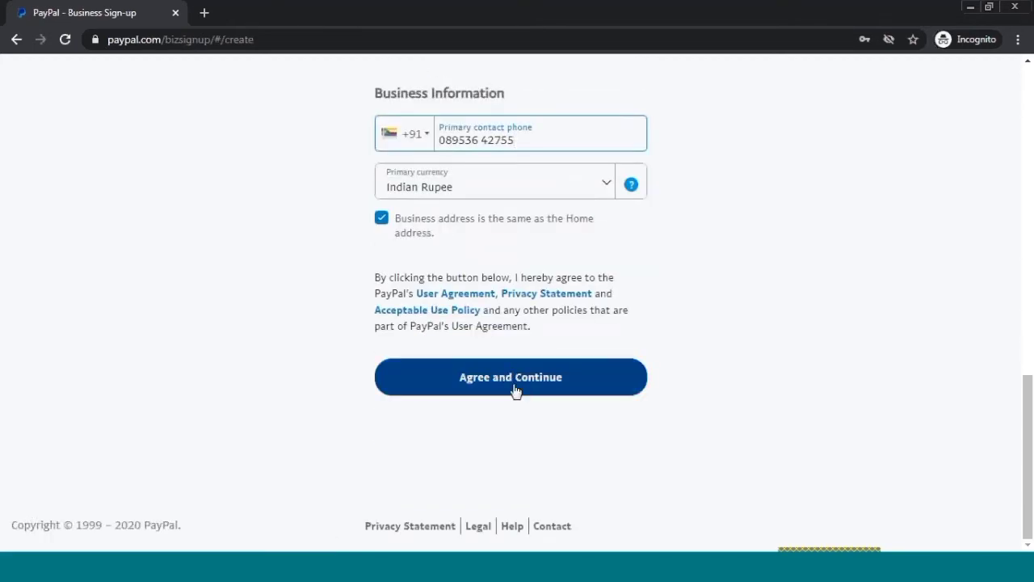
left_click(515, 389)
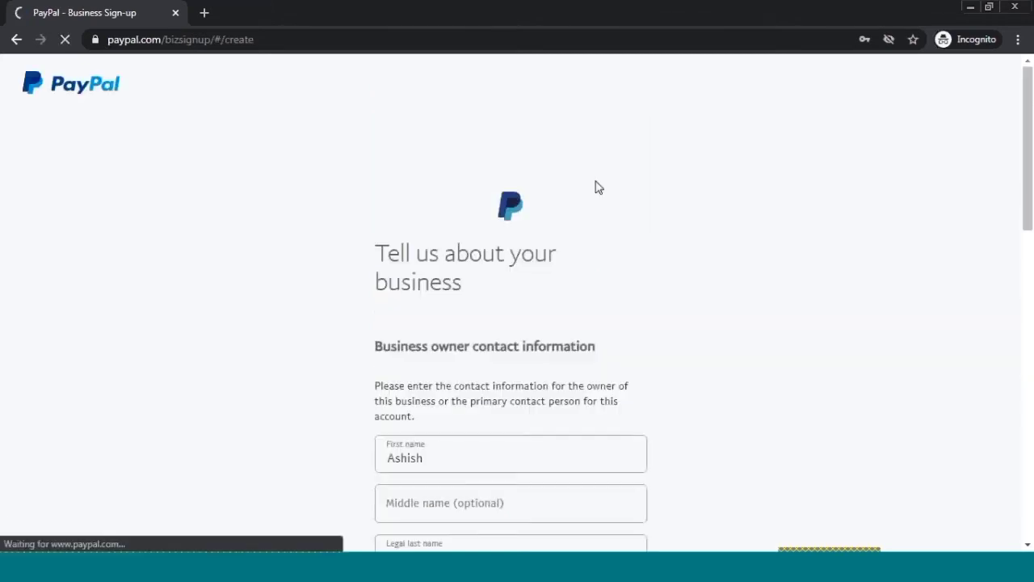
scroll(551, 396, "down", 1)
scroll(550, 396, "down", 10)
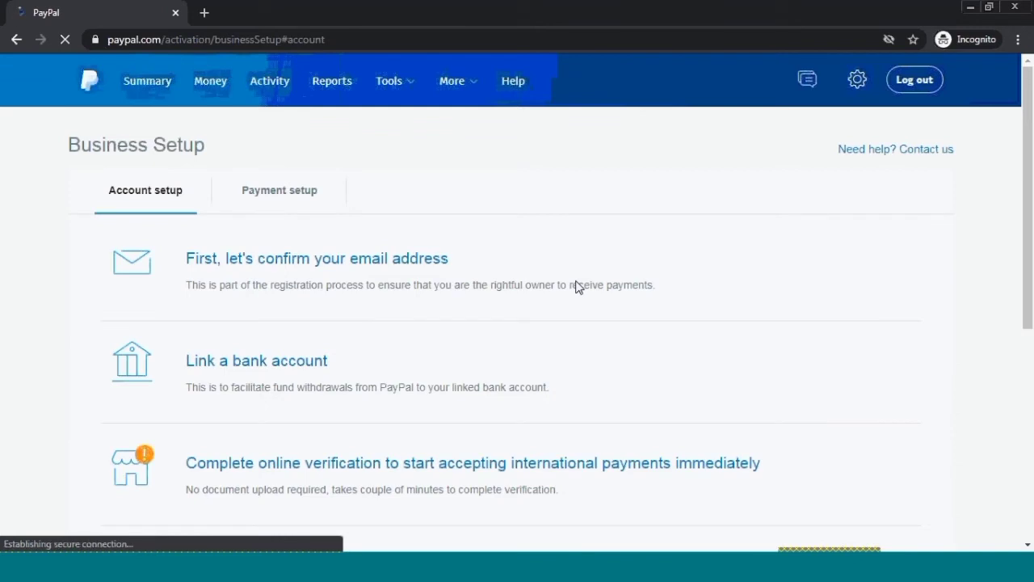
- Begin email confirmation and switch to the newly opened Gmail tab
left_click(325, 266)
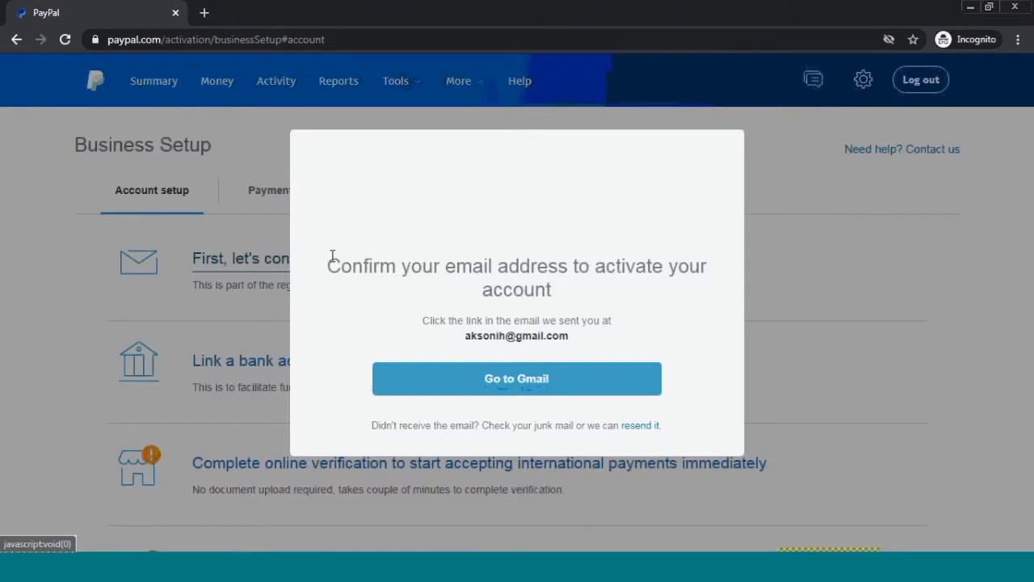
left_click(523, 387)
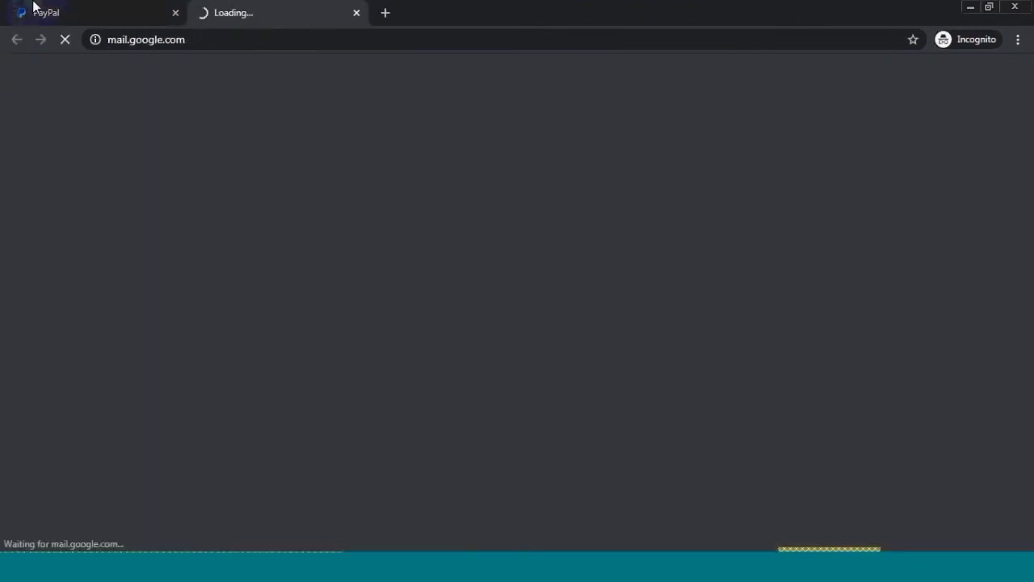
left_click(36, 9)
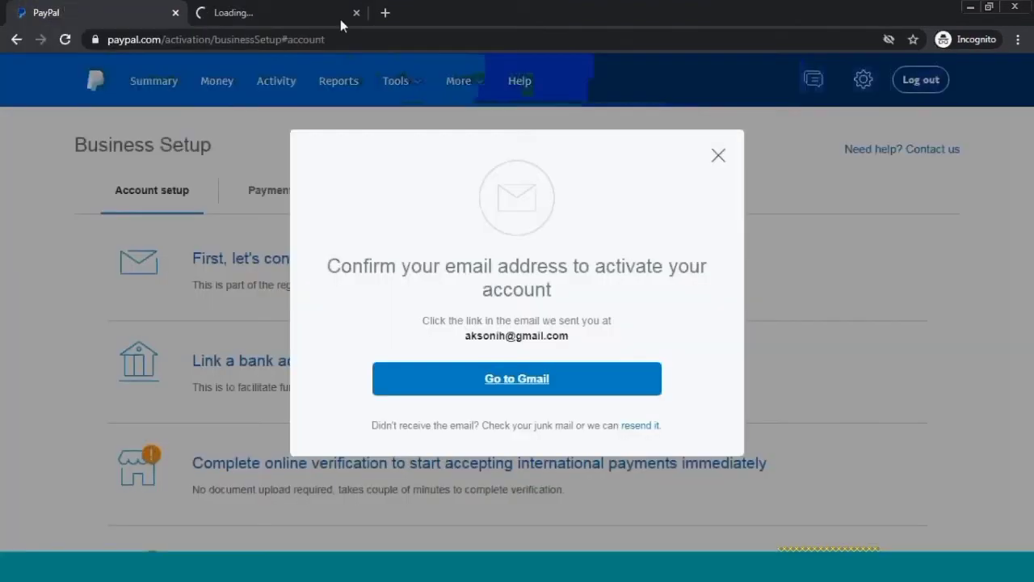
left_click(266, 10)
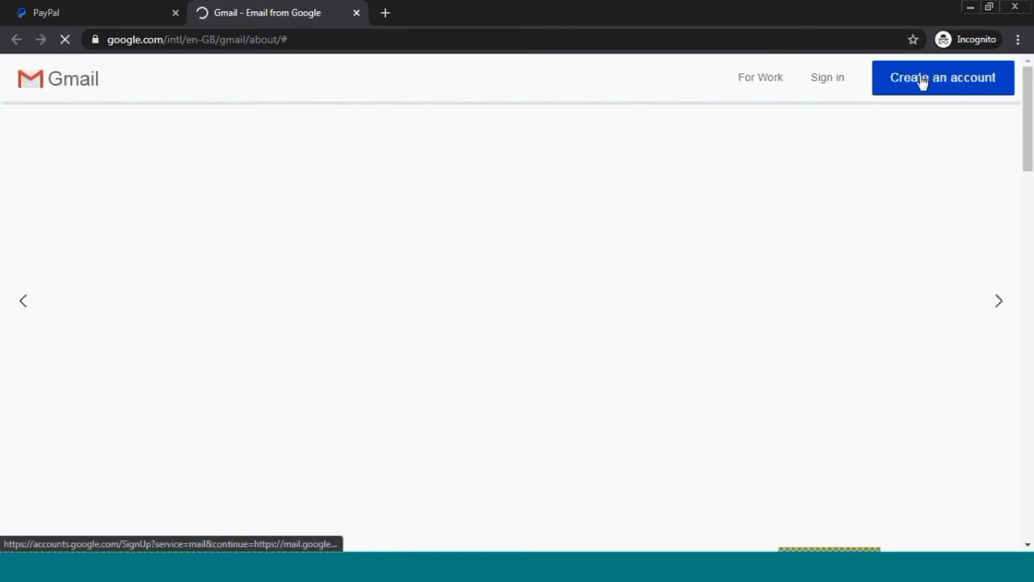
- Sign in to Gmail using the browser's saved login and password
left_click(922, 81)
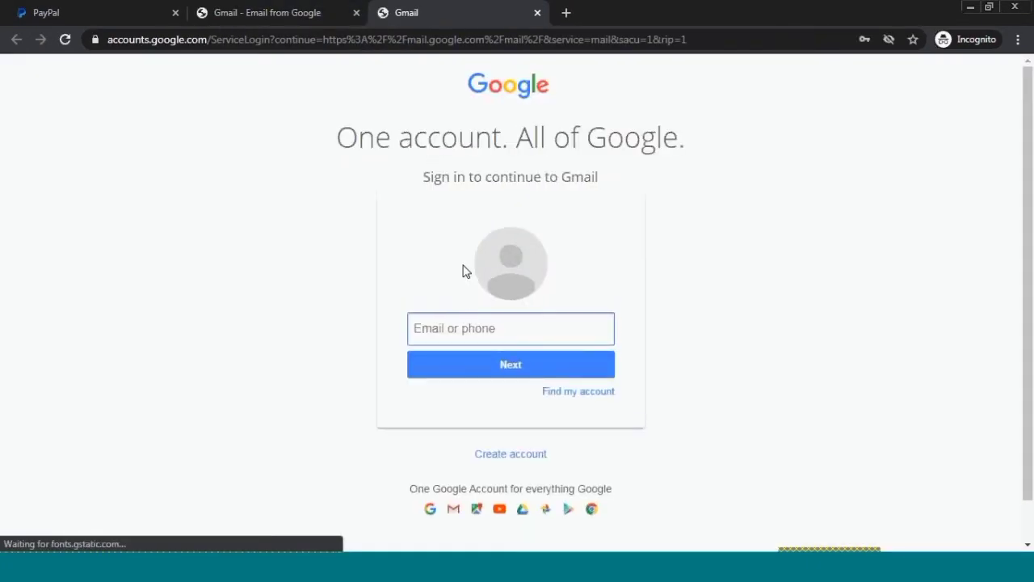
left_click(471, 321)
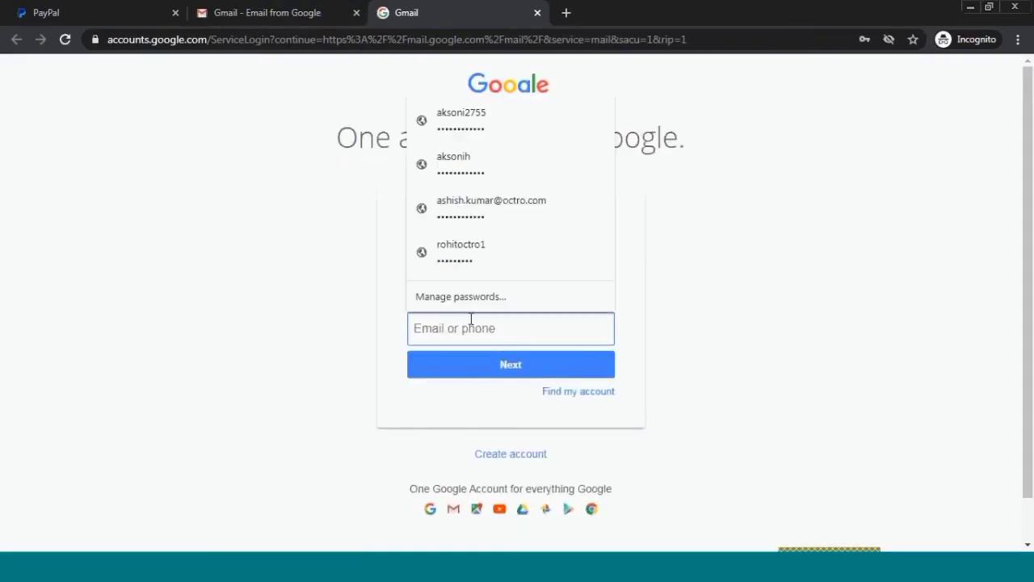
left_click(486, 159)
left_click(491, 370)
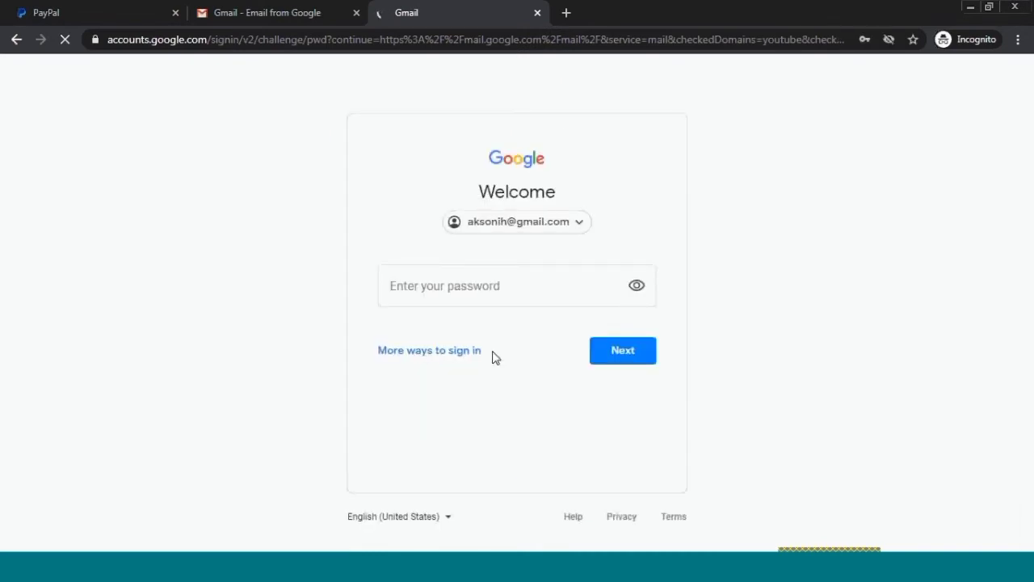
left_click(490, 288)
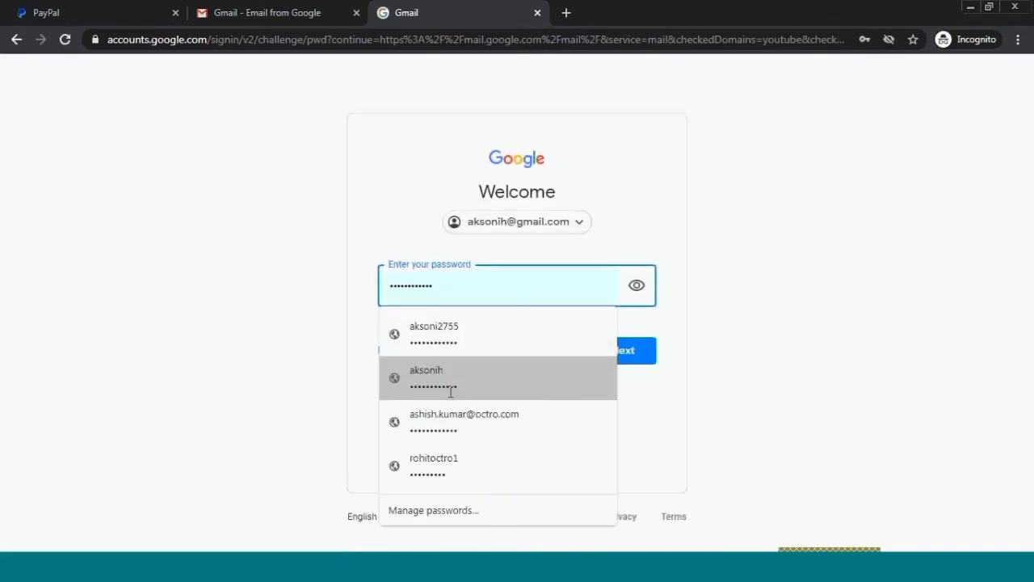
left_click(451, 377)
left_click(610, 360)
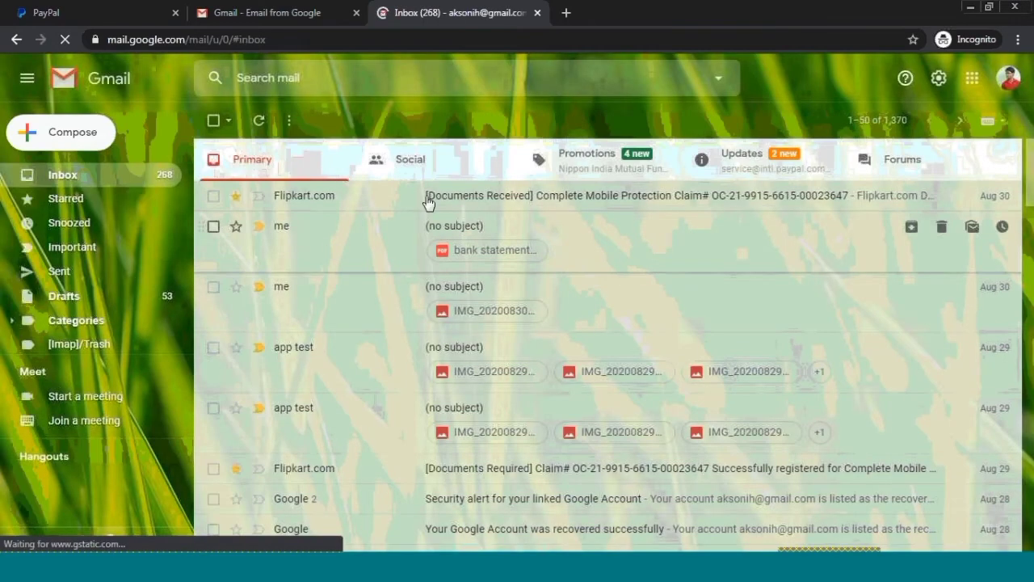
- Open 'Welcome to PayPal! Activate your account now.' under Updates and follow Get Started Now
left_click(739, 170)
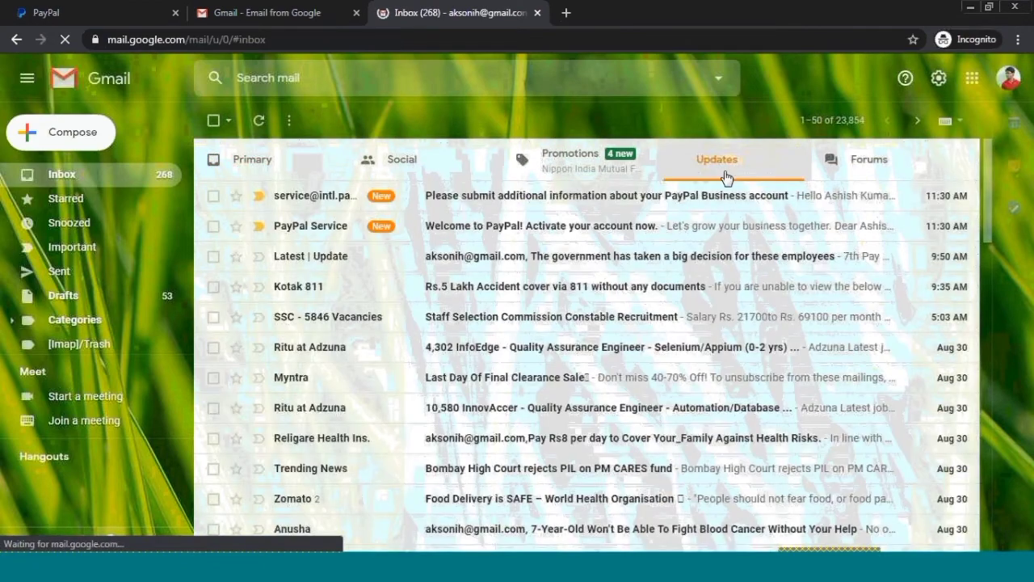
left_click(498, 234)
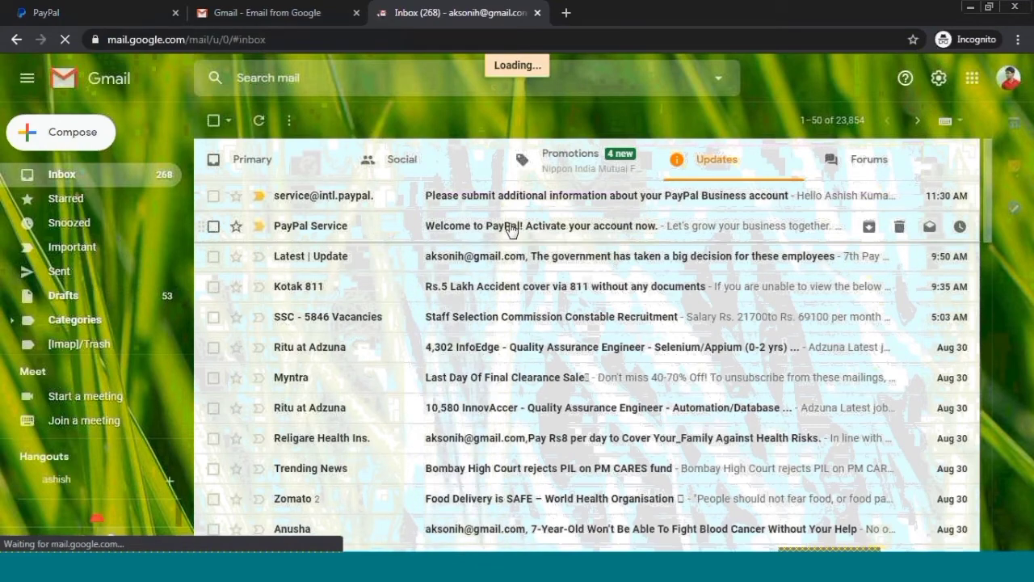
scroll(337, 409, "down", 3)
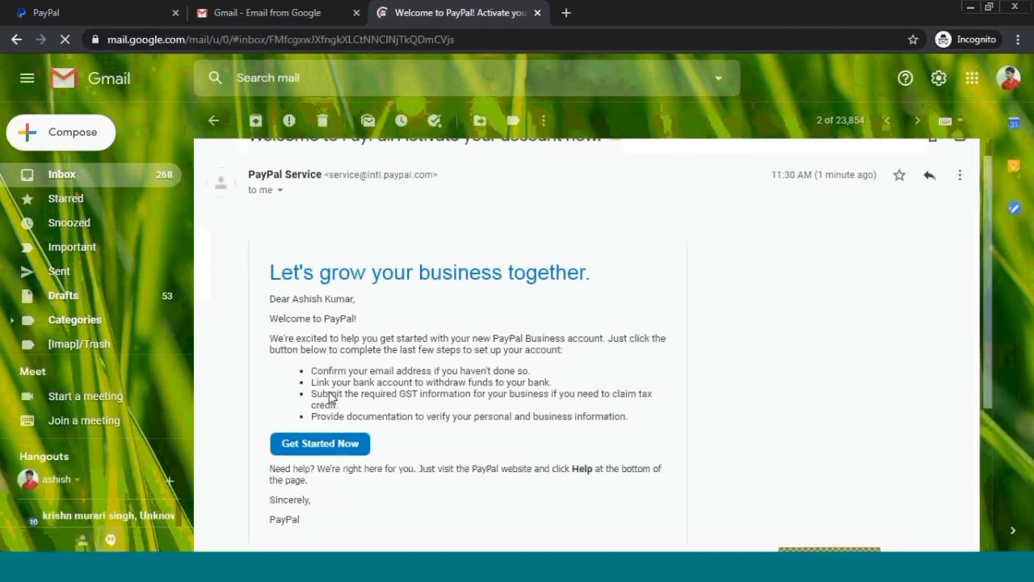
scroll(344, 335, "up", 2)
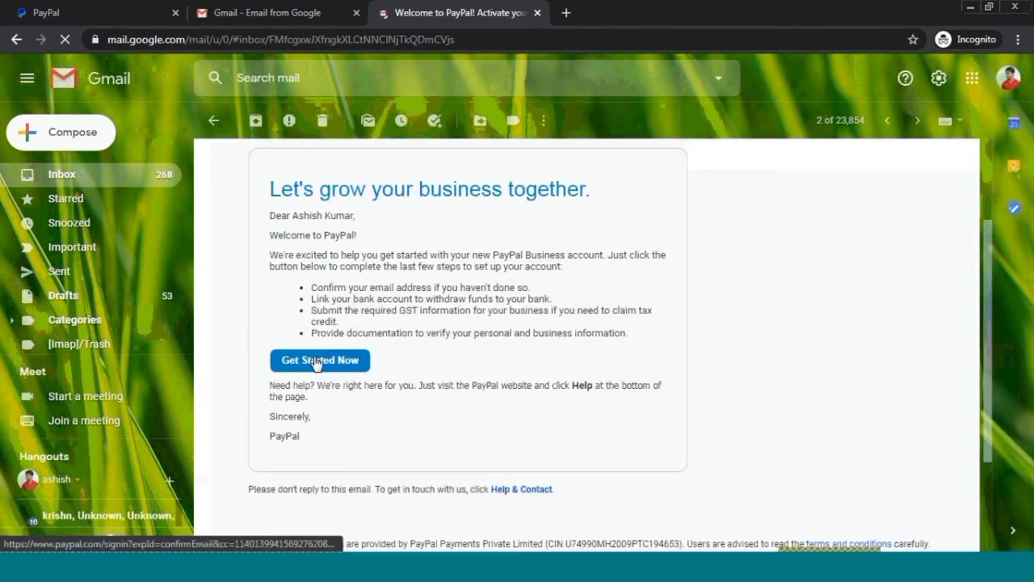
left_click(343, 364)
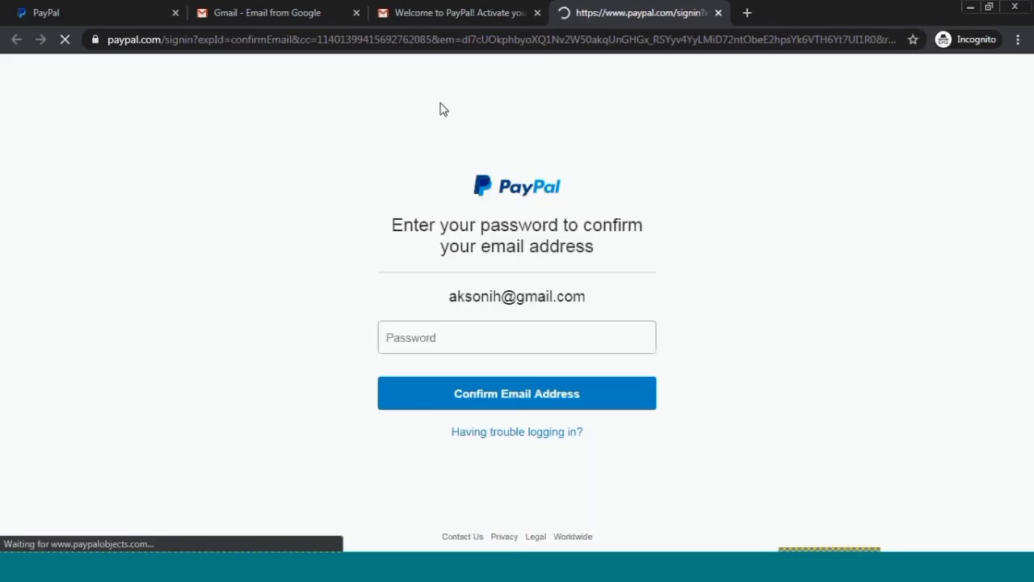
- Enter the PayPal account password to confirm the email address
left_click(474, 338)
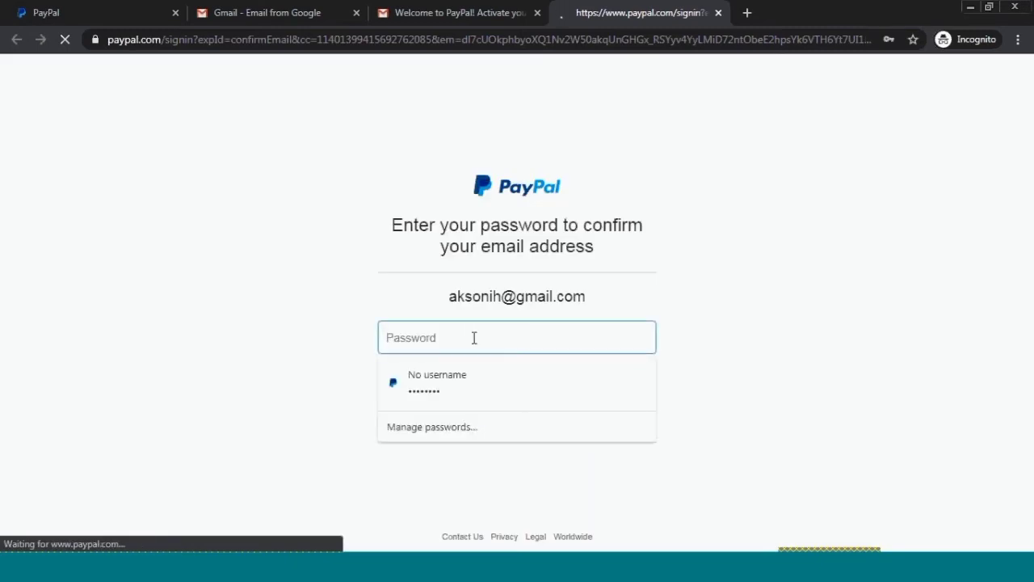
type("****")
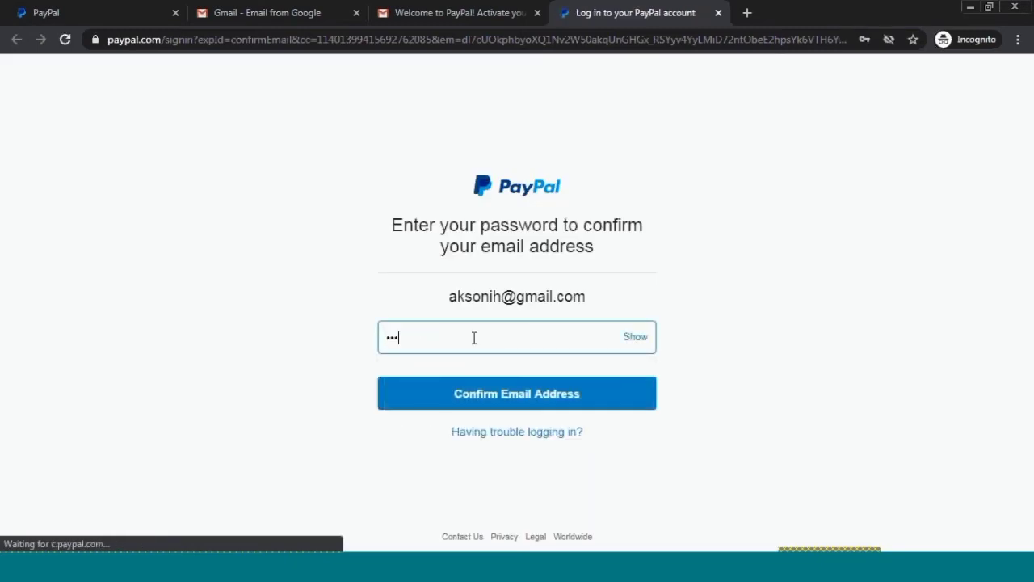
type("****")
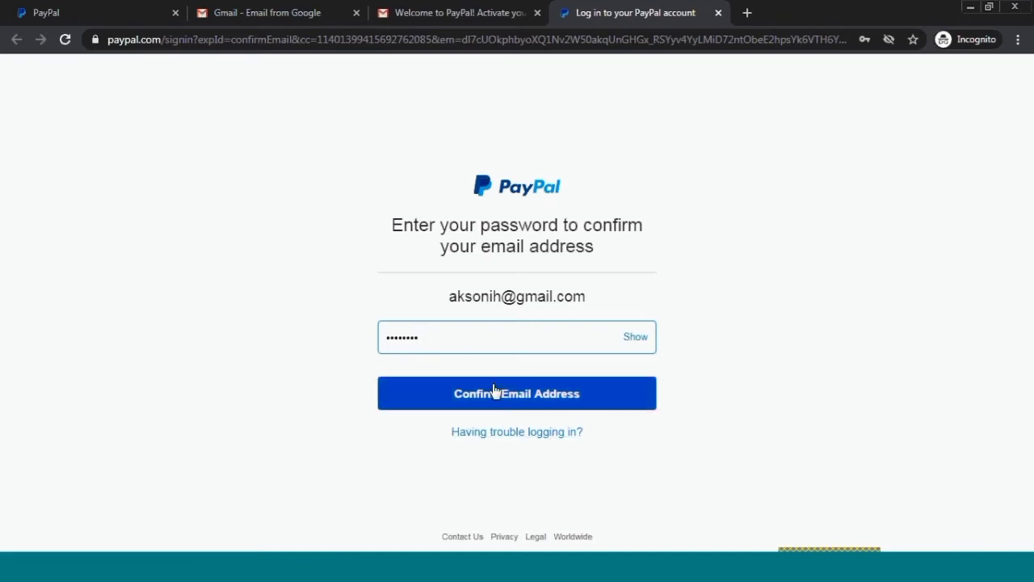
left_click(493, 393)
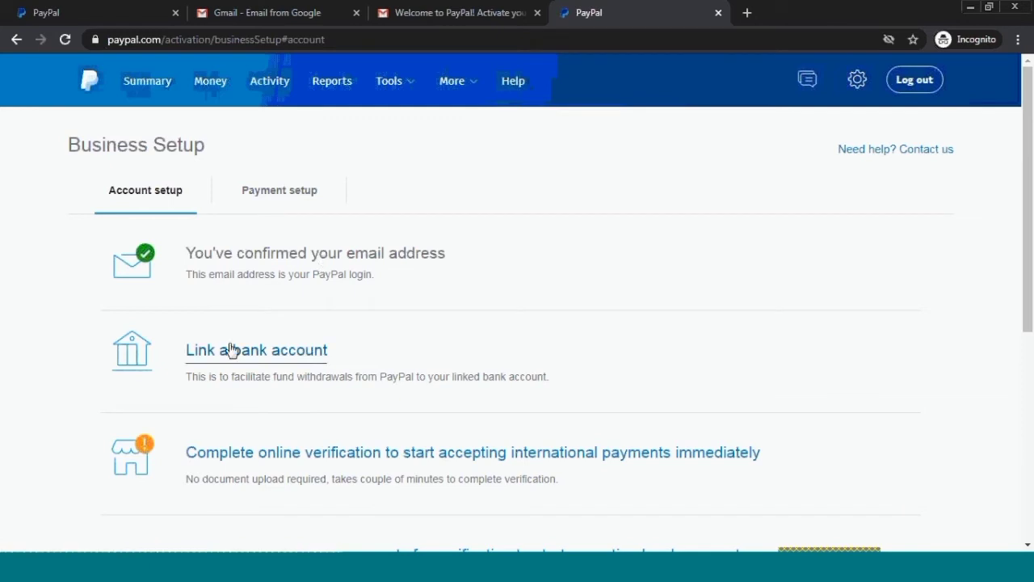
- Open 'Link a bank account' from the Business Setup page
scroll(238, 370, "down", 1)
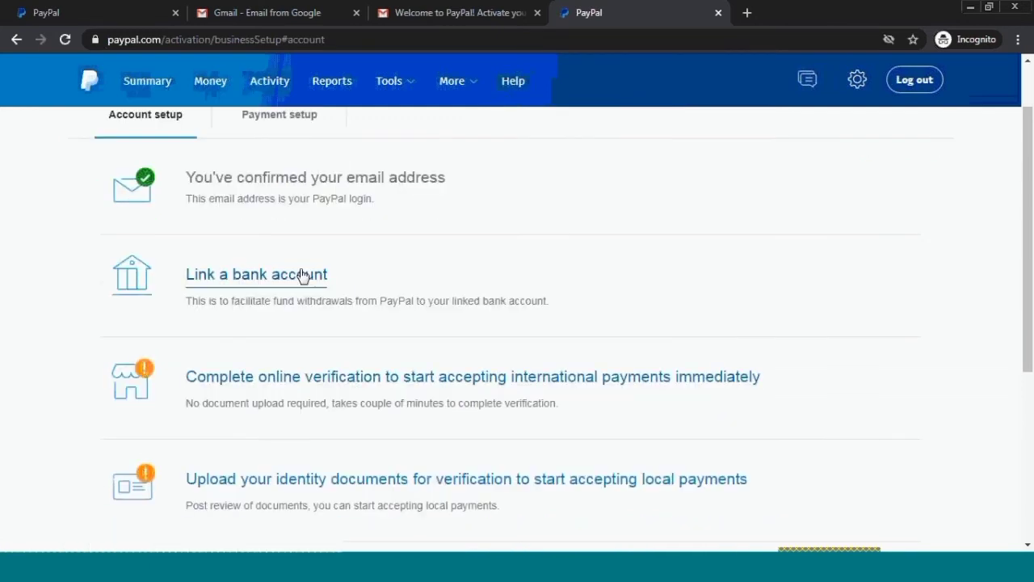
left_click(259, 277)
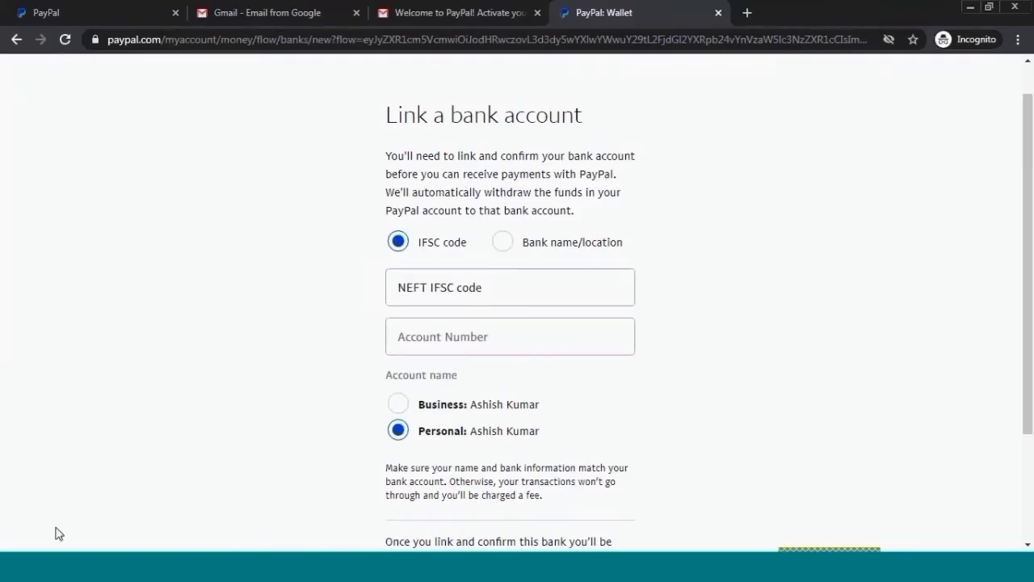
- Link the bank using IFSC code SBIN0000000 and the bank account number
left_click(443, 285)
type("SBIN")
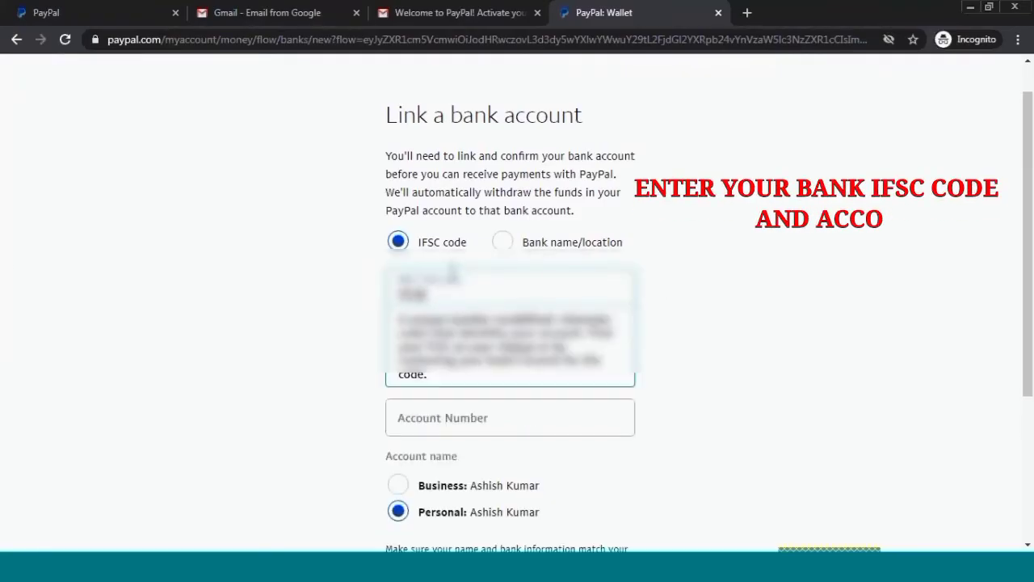
type("0000000")
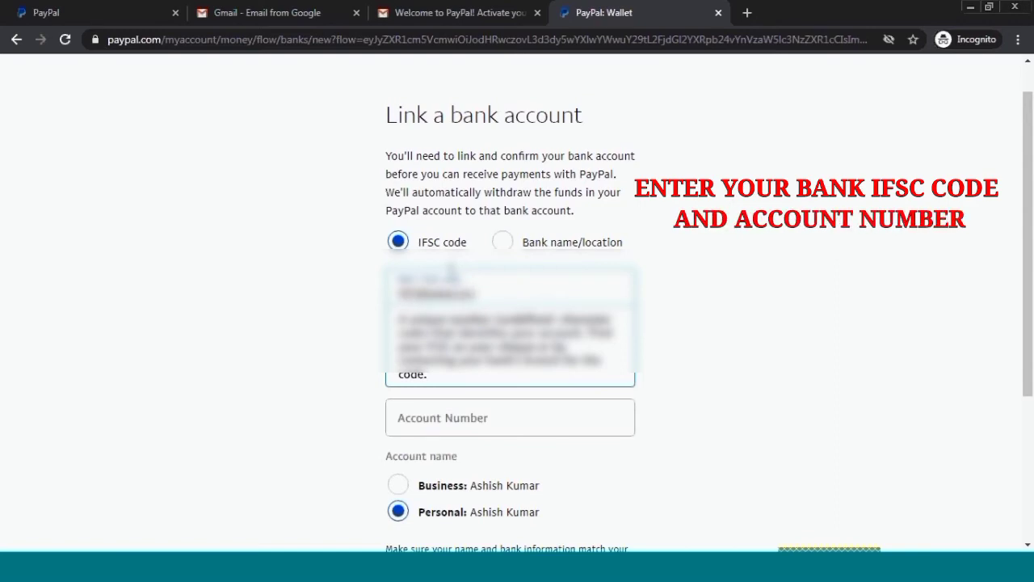
left_click(240, 425)
left_click(492, 344)
type("000")
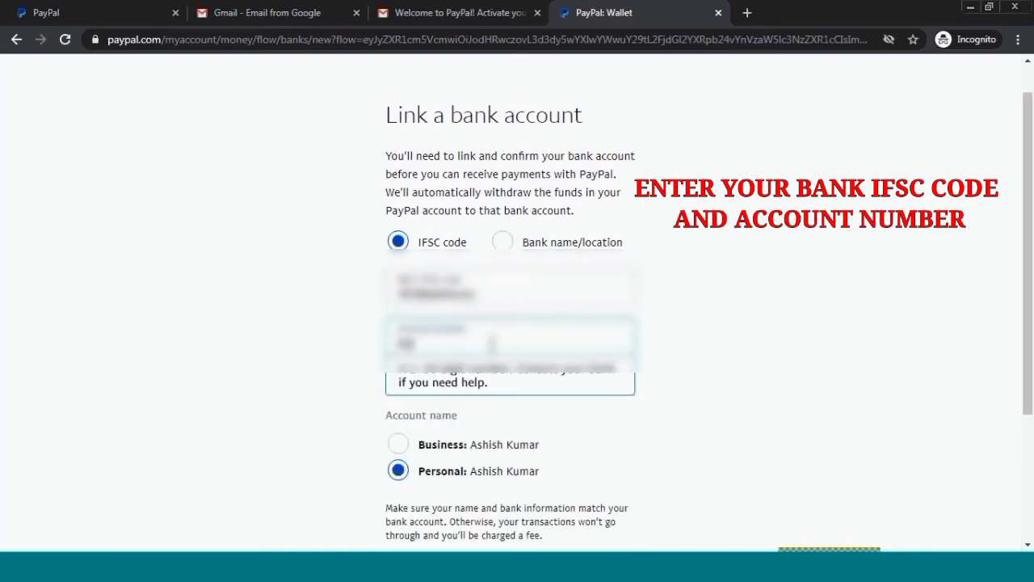
type("0000000000")
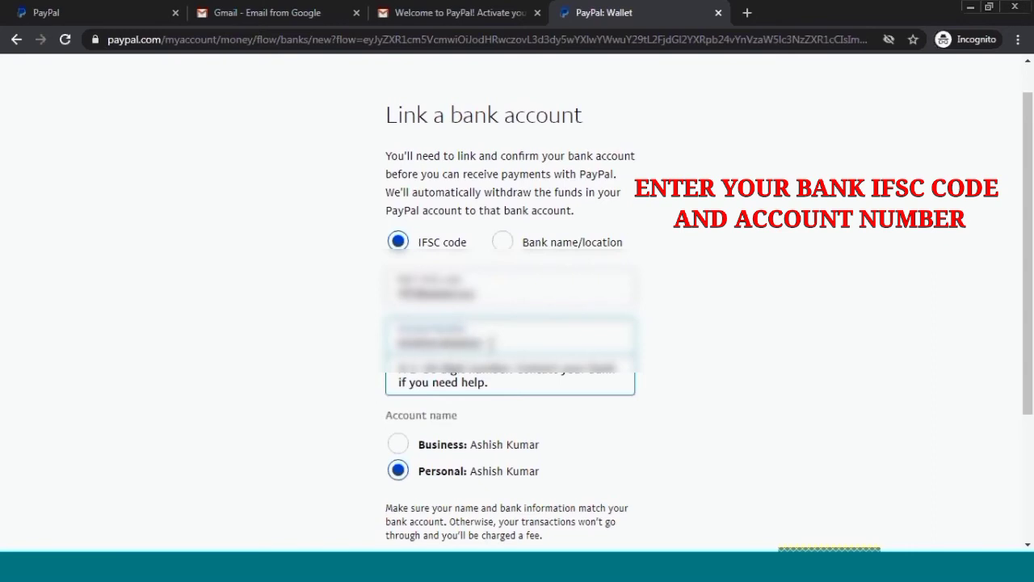
type("000")
left_click(346, 400)
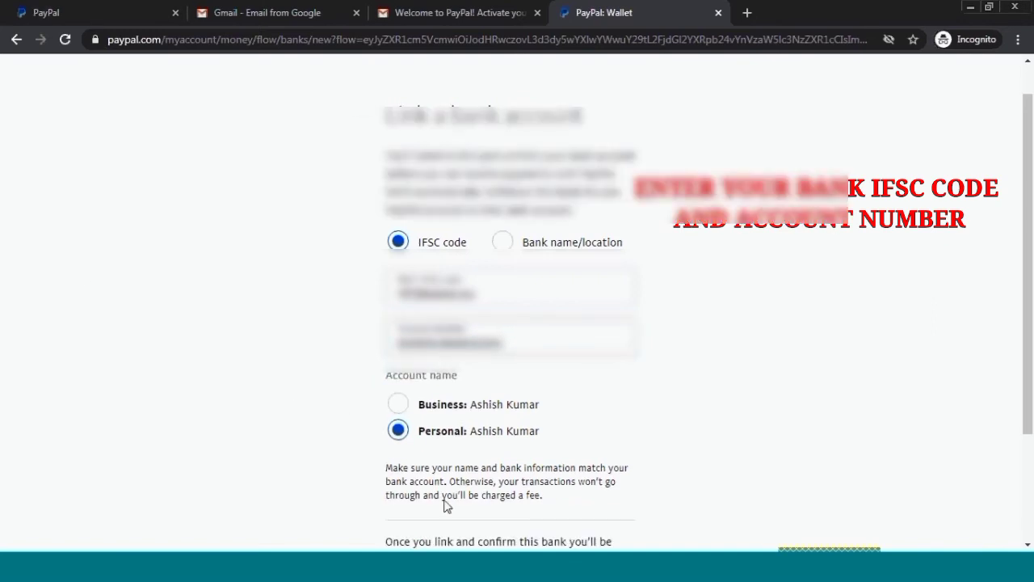
scroll(446, 505, "down", 2)
left_click(510, 478)
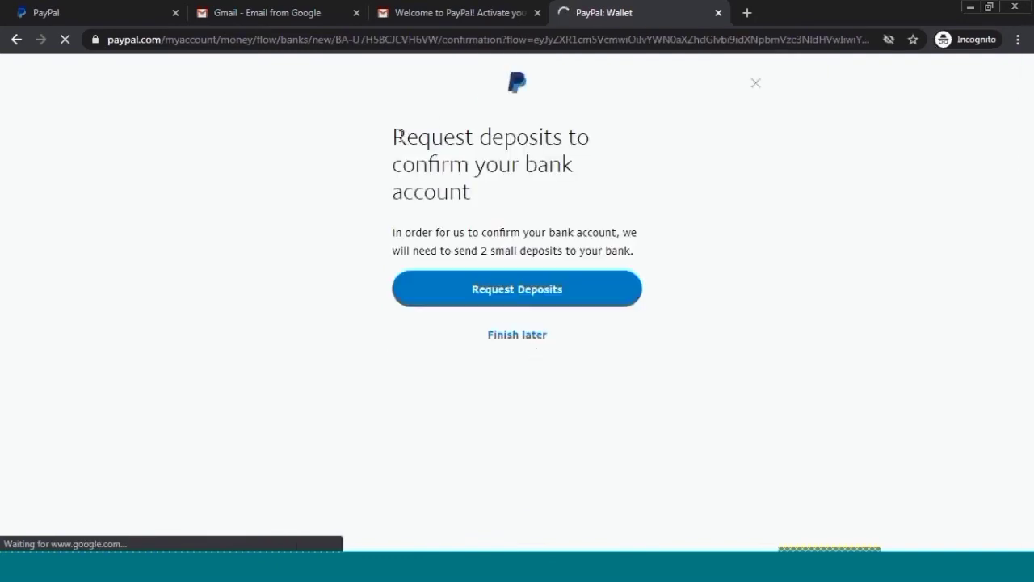
- Request the two small deposits to confirm the linked bank account
left_click_drag(398, 136, 492, 208)
left_click_drag(392, 232, 635, 249)
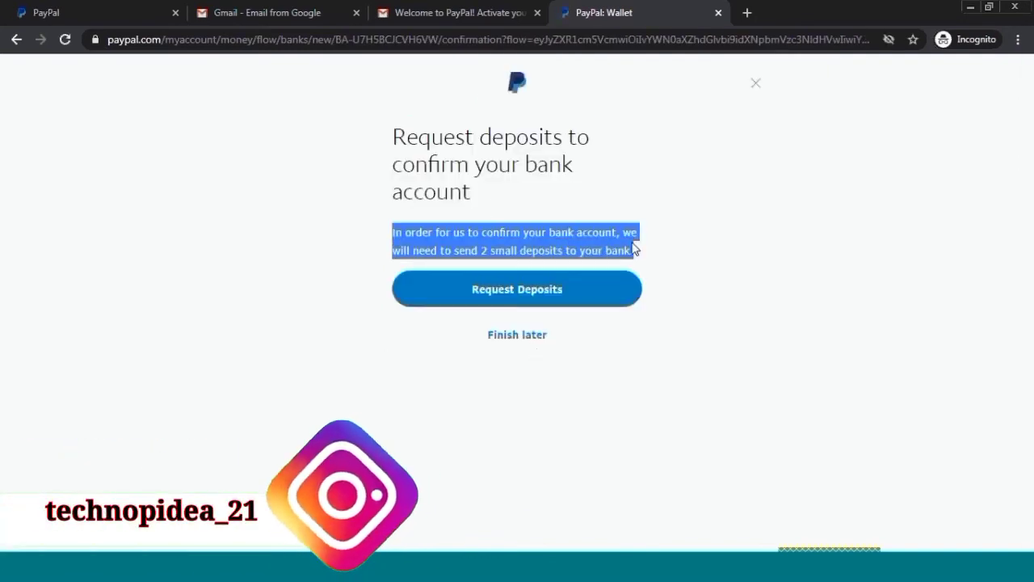
left_click(455, 192)
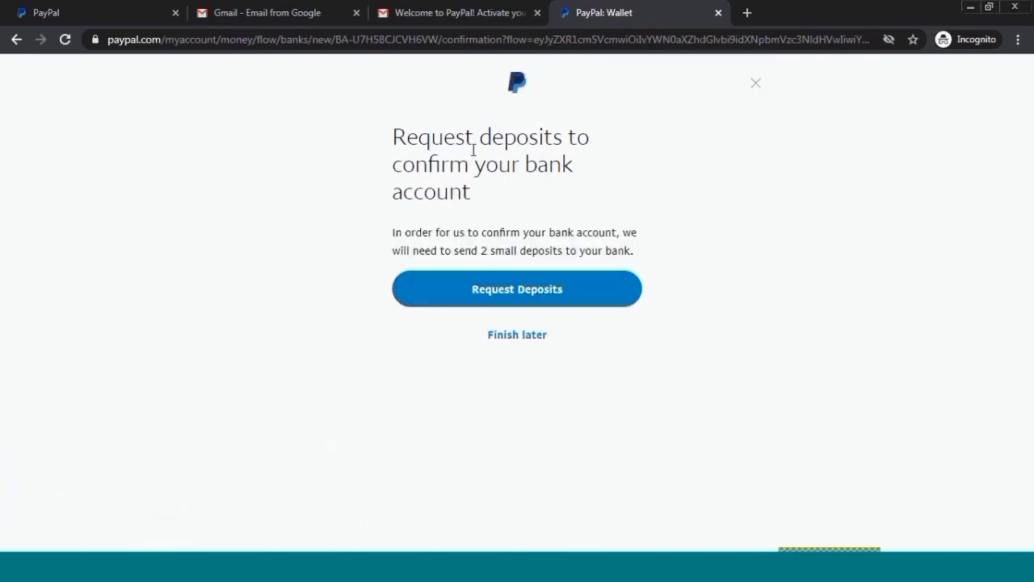
left_click(539, 299)
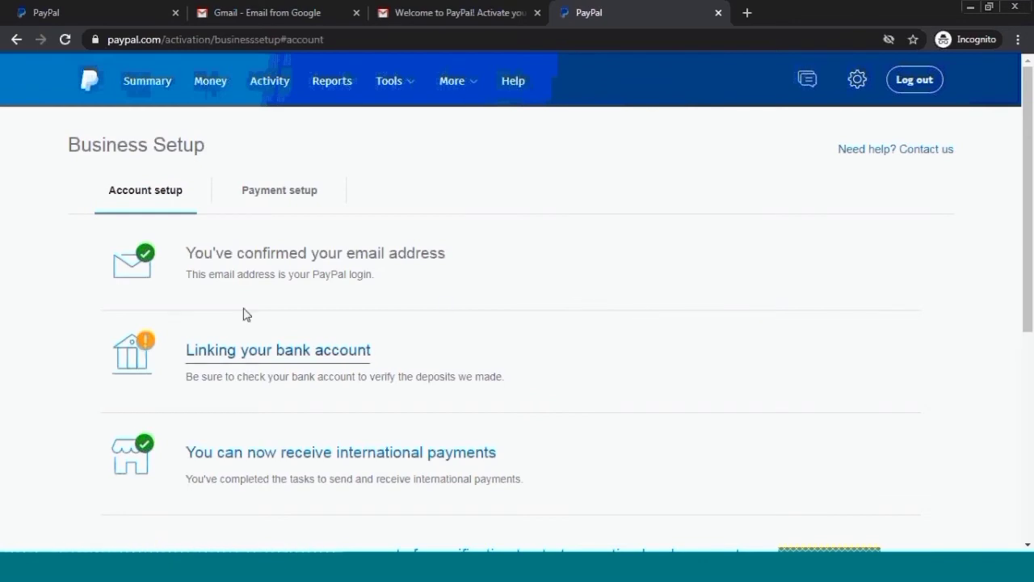
- Open 'Upload your identity documents for verification to start accepting local payments'
left_click_drag(193, 377, 551, 391)
left_click(232, 376)
left_click_drag(181, 392, 518, 398)
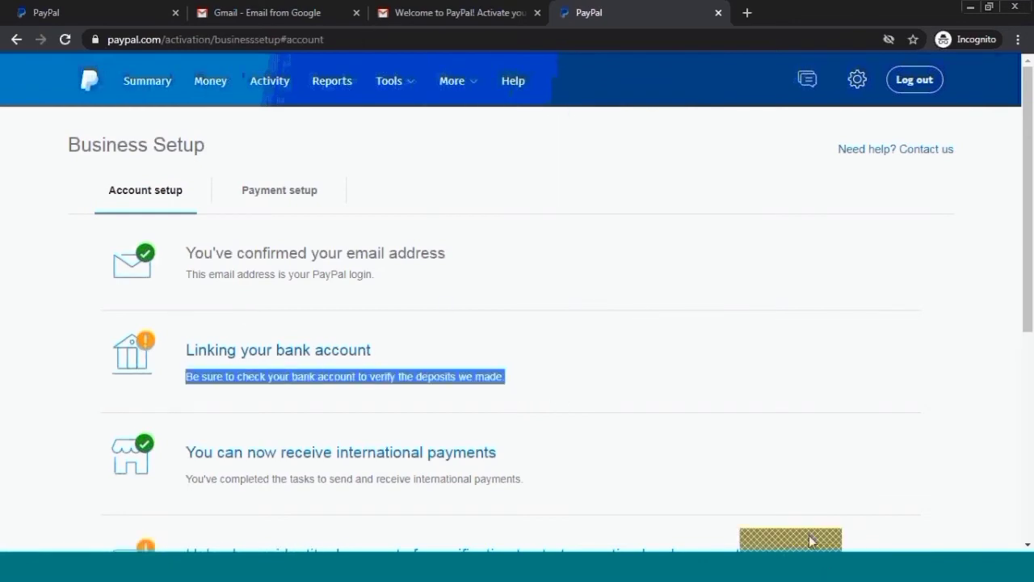
left_click(774, 564)
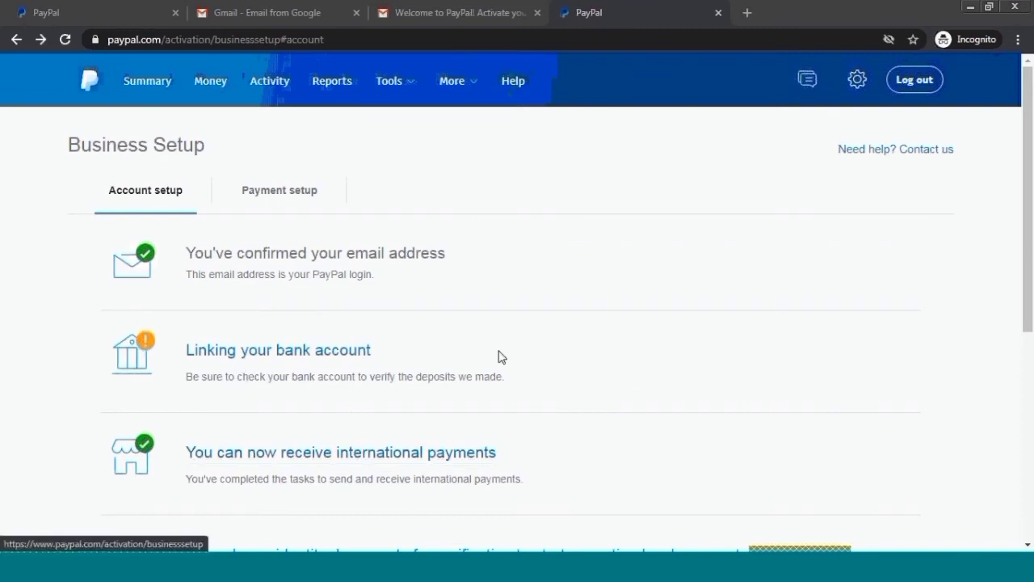
left_click(536, 350)
scroll(536, 351, "down", 3)
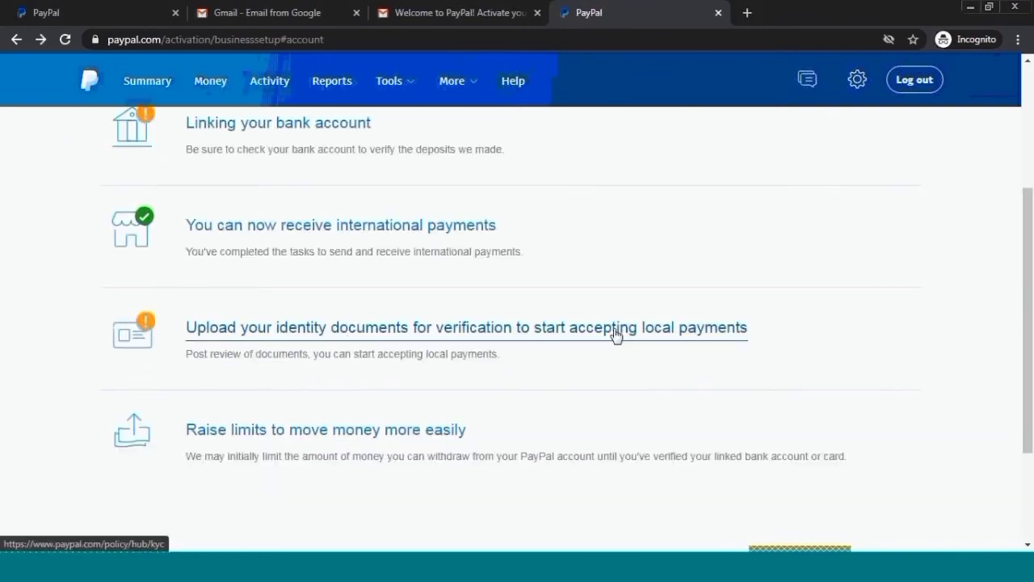
left_click(277, 338)
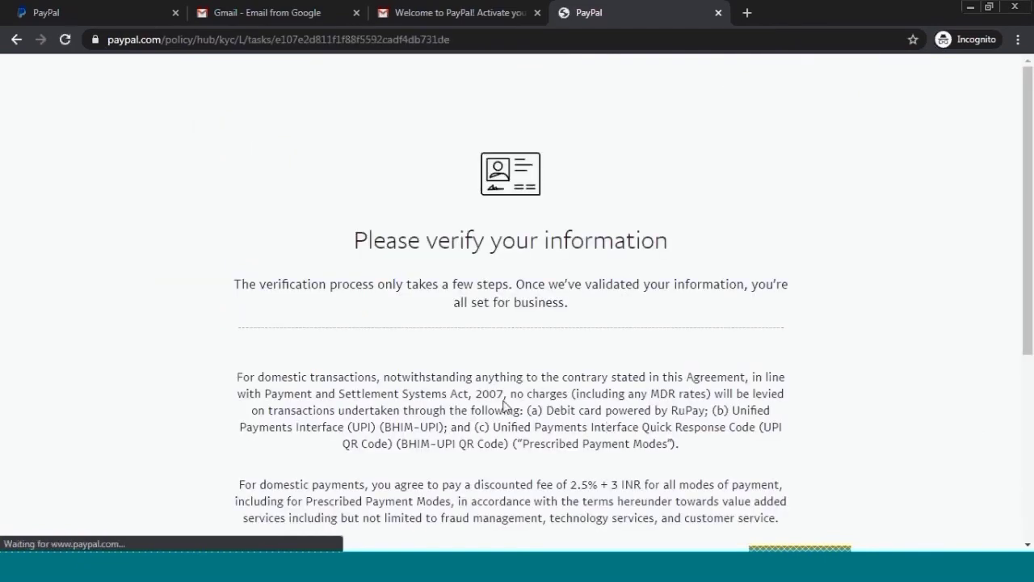
- Agree to the terms and choose PAN Card as the identity document type
scroll(506, 405, "down", 5)
scroll(550, 374, "down", 3)
left_click(558, 416)
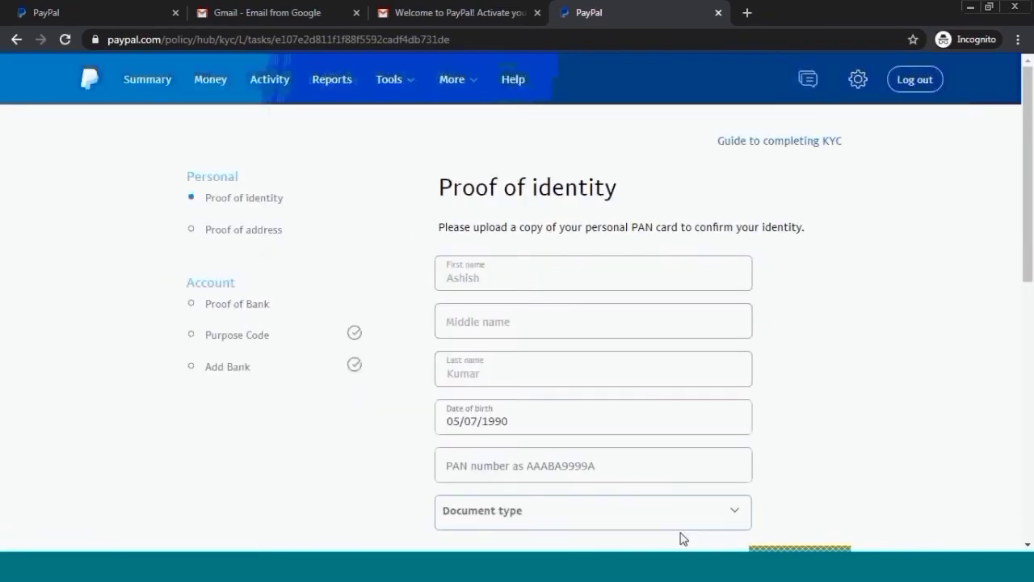
scroll(477, 367, "down", 1)
scroll(315, 250, "up", 1)
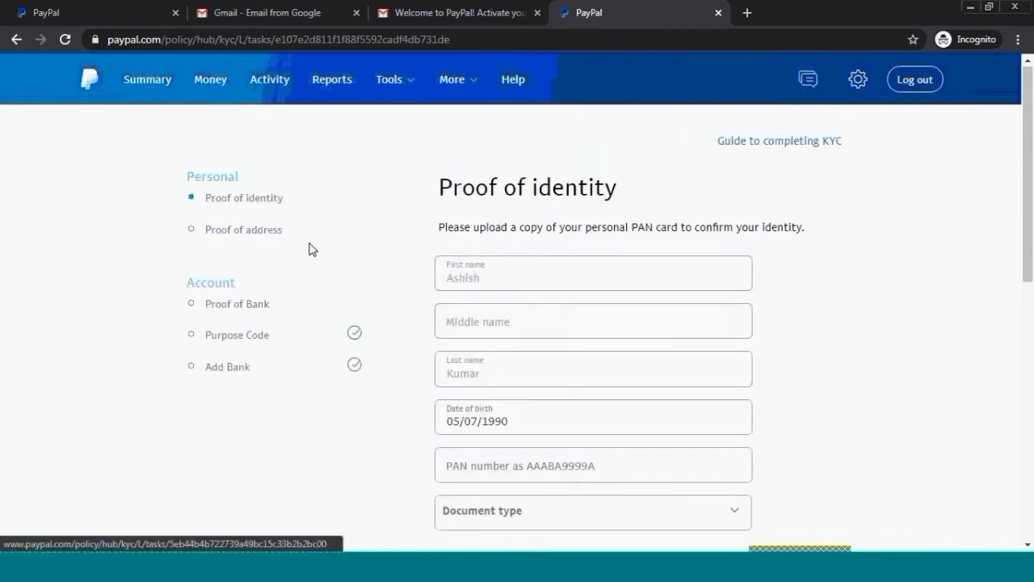
scroll(557, 279, "down", 3)
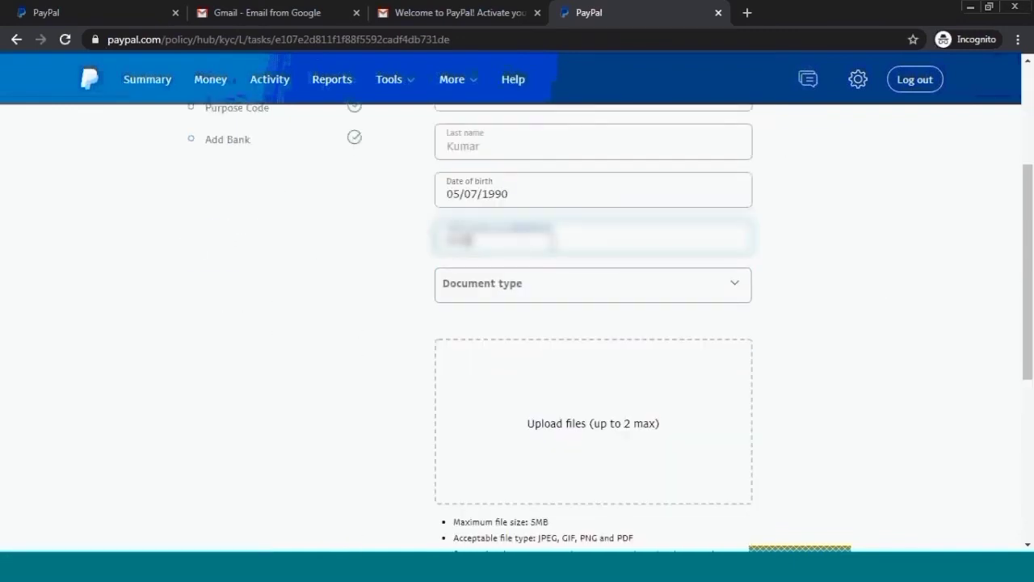
left_click(568, 284)
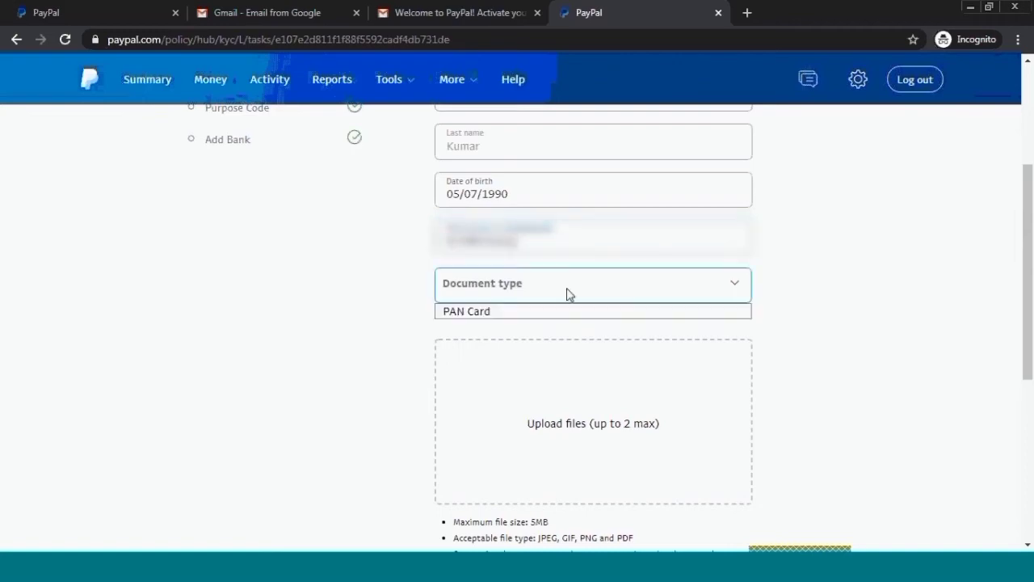
left_click(549, 311)
- Upload the PAN card image and submit it as proof of identity
scroll(649, 358, "down", 3)
scroll(527, 310, "down", 2)
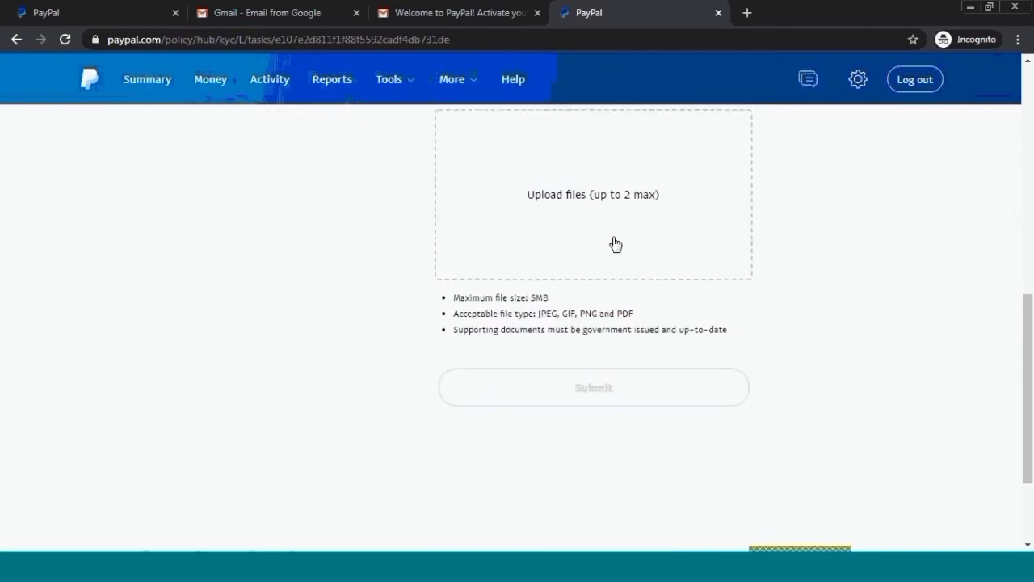
scroll(610, 246, "up", 2)
scroll(599, 354, "down", 3)
scroll(550, 348, "up", 3)
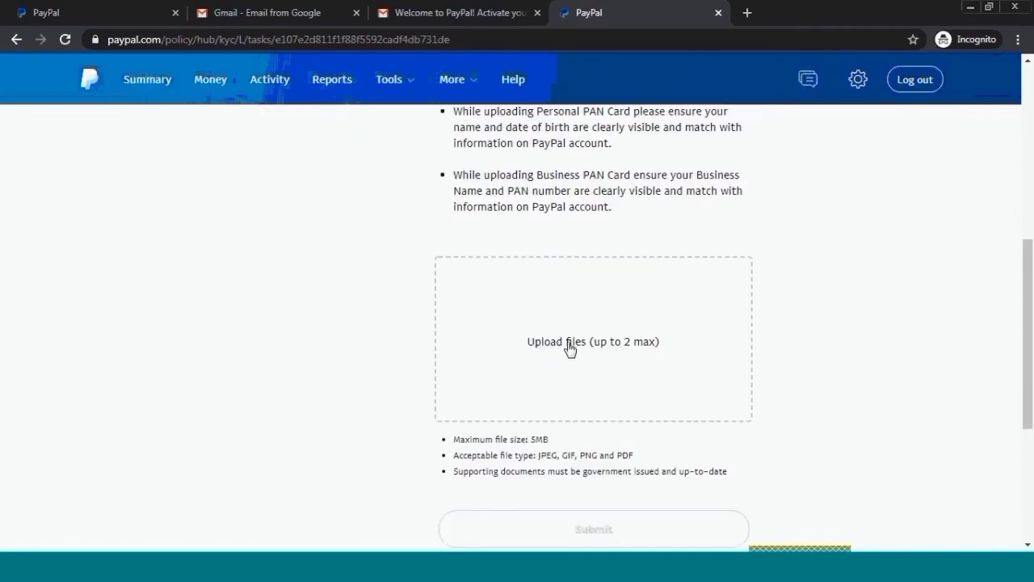
left_click(571, 348)
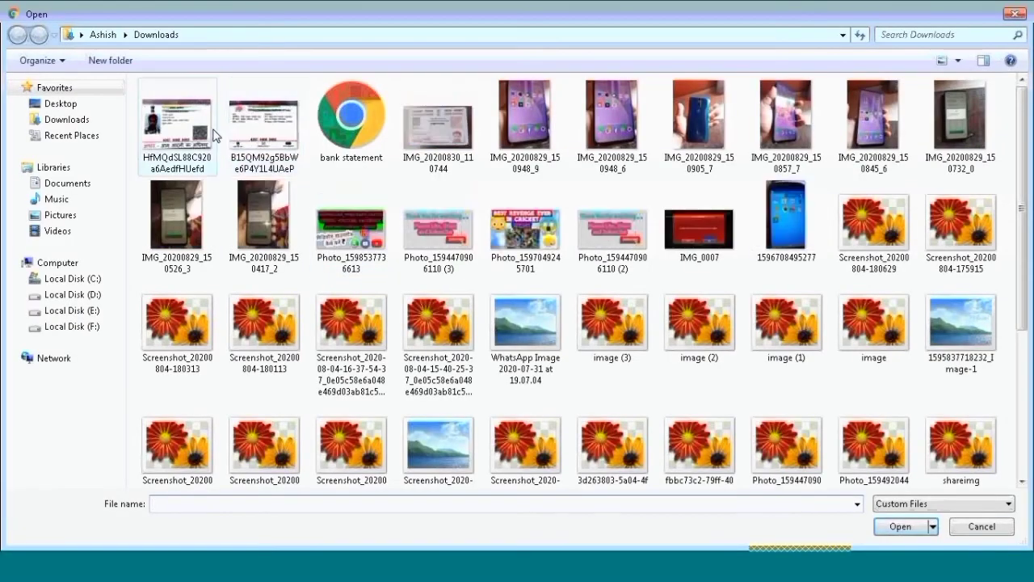
double_click(213, 132)
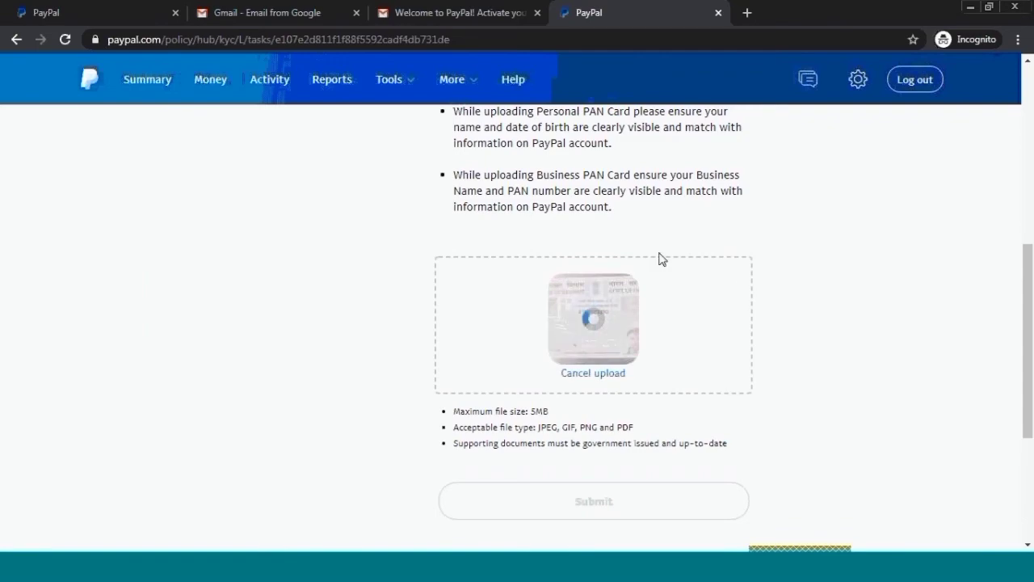
scroll(848, 295, "up", 5)
scroll(690, 309, "down", 5)
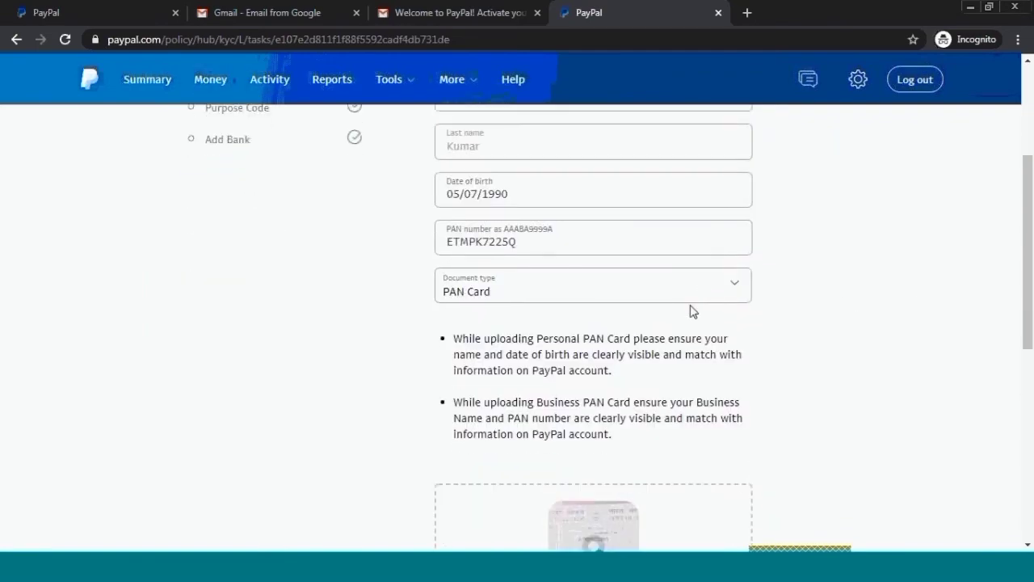
scroll(642, 323, "down", 4)
scroll(641, 323, "up", 3)
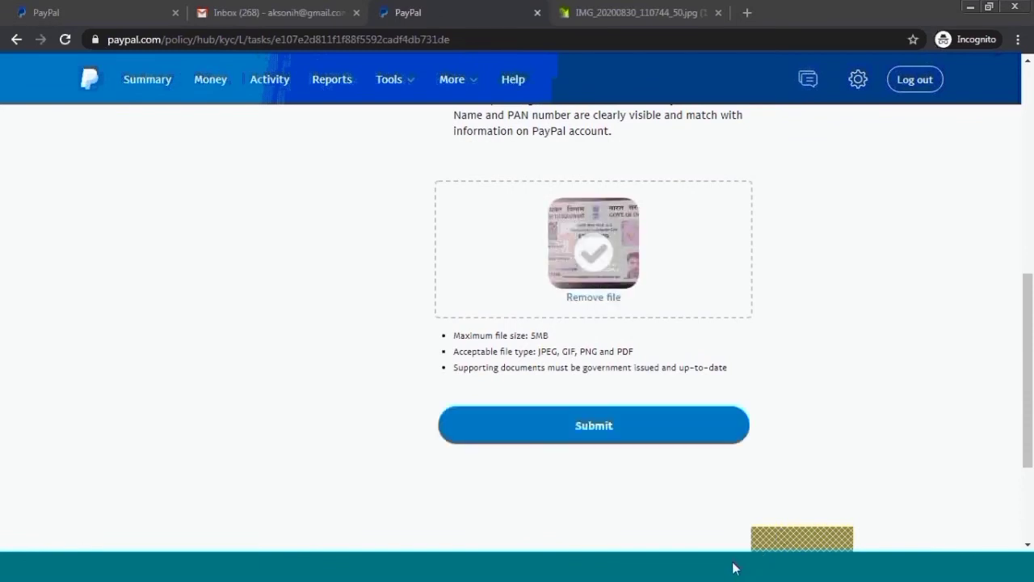
scroll(590, 356, "up", 3)
scroll(577, 376, "down", 3)
scroll(681, 315, "up", 4)
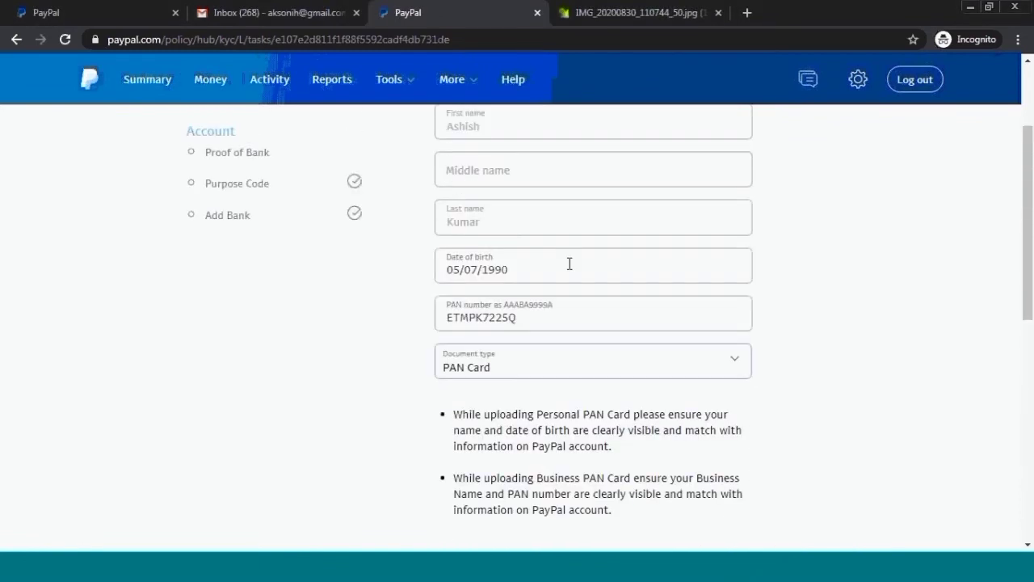
scroll(568, 263, "down", 6)
left_click(618, 250)
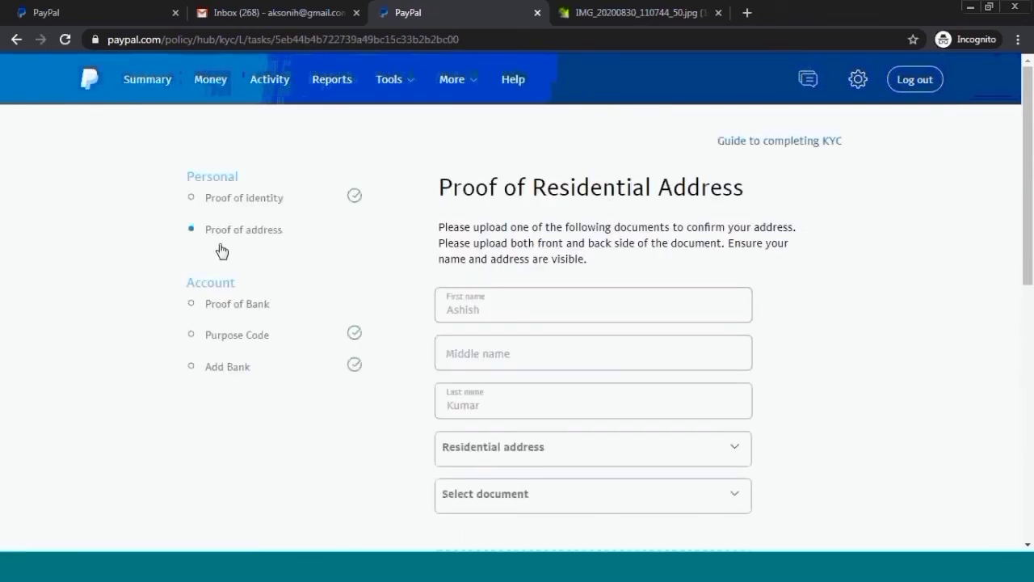
- Select the saved home address and Aadhaar Card as the address document
scroll(684, 404, "down", 7)
scroll(676, 413, "up", 7)
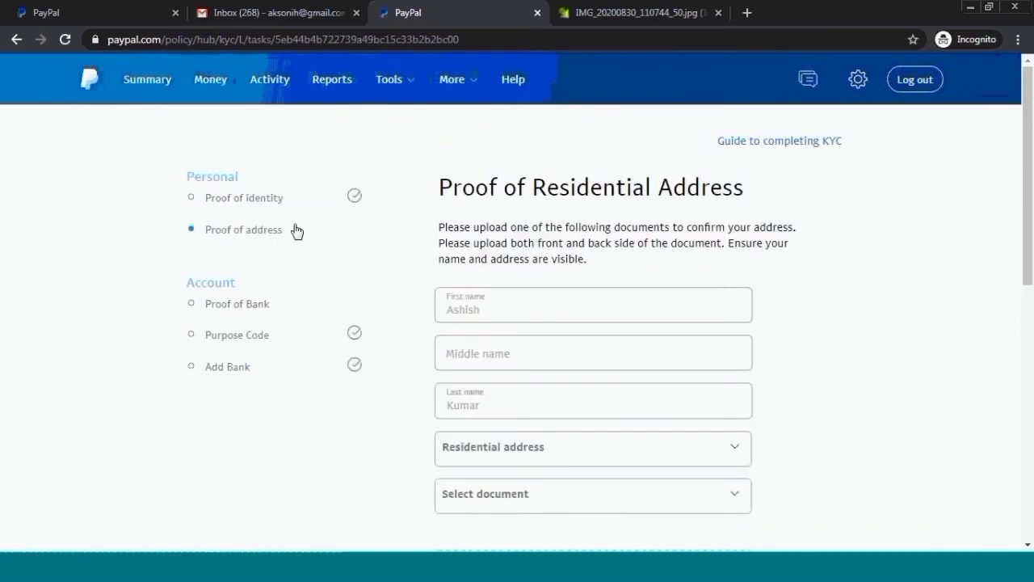
scroll(535, 326, "down", 2)
left_click(536, 301)
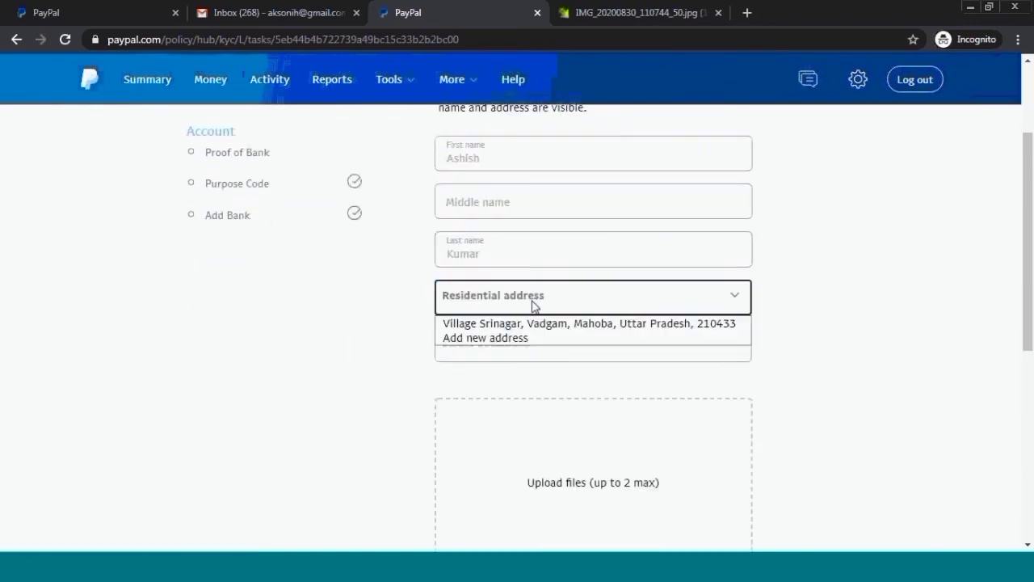
left_click(531, 323)
left_click(522, 344)
left_click(512, 387)
- Upload the front and back Aadhaar card images and submit the proof of address
scroll(512, 388, "down", 4)
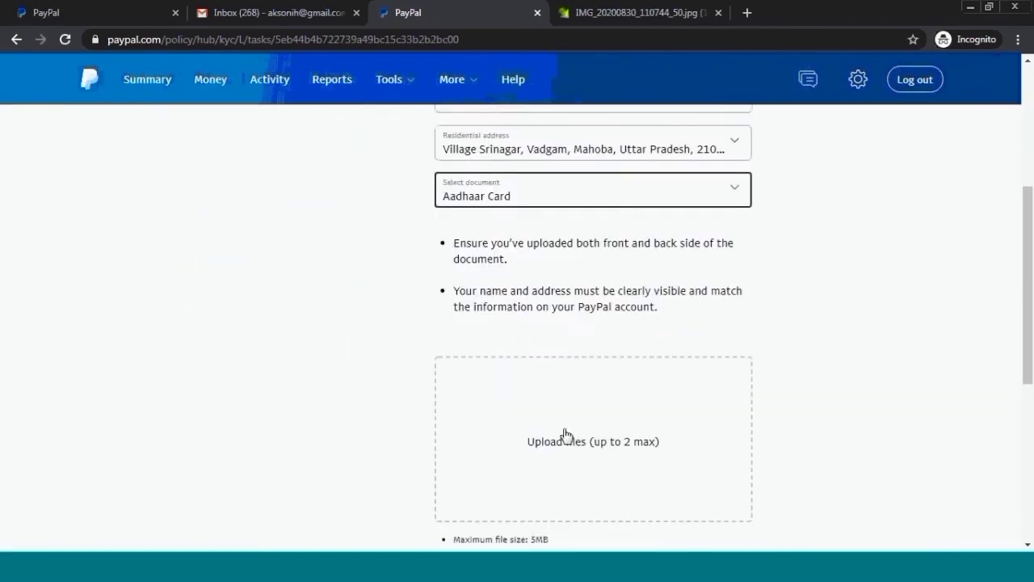
left_click(591, 303)
left_click(265, 129)
left_click(351, 154, "ctrl")
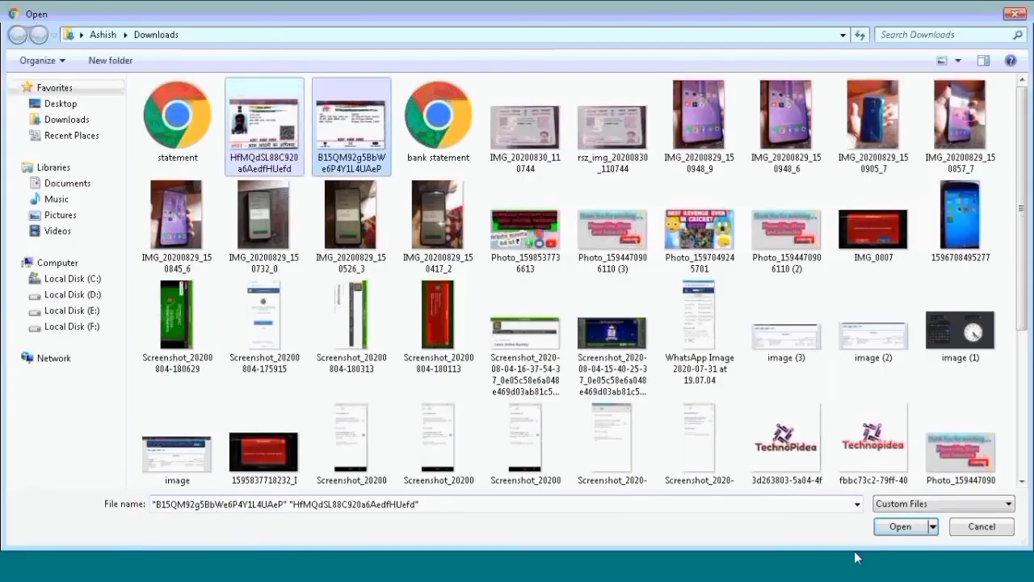
left_click(900, 527)
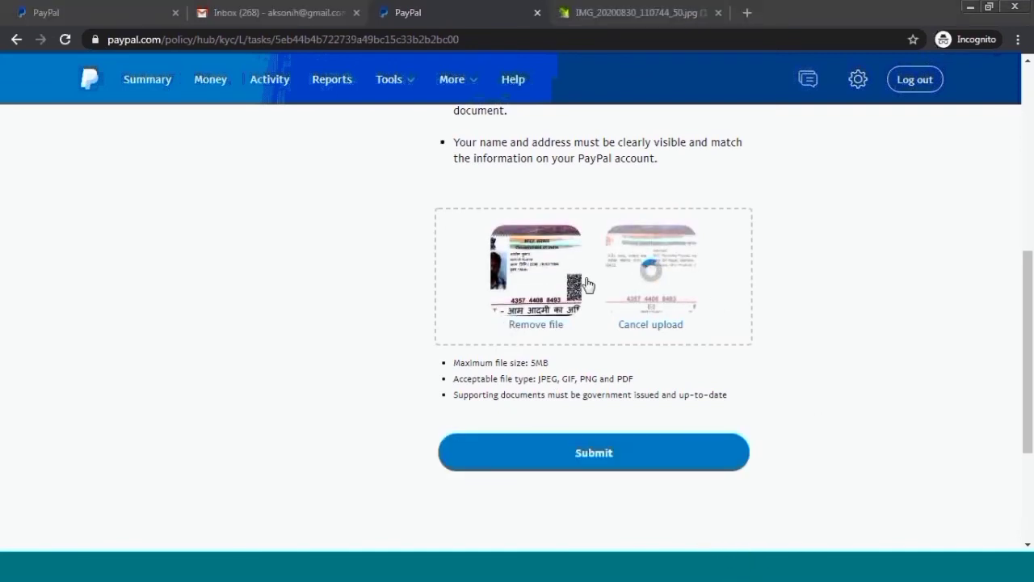
scroll(841, 293, "up", 6)
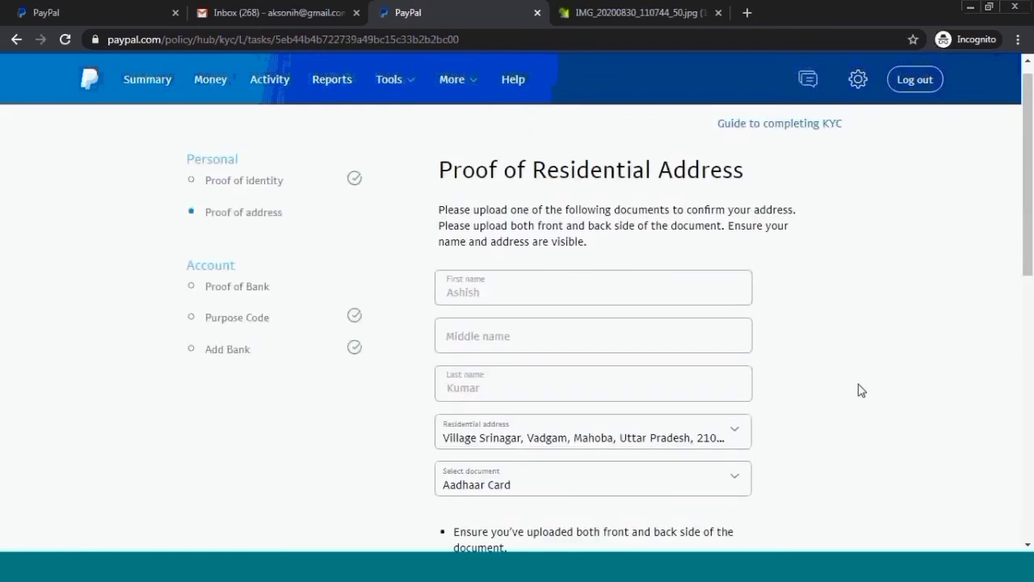
scroll(795, 296, "down", 3)
scroll(780, 467, "down", 4)
left_click(581, 377)
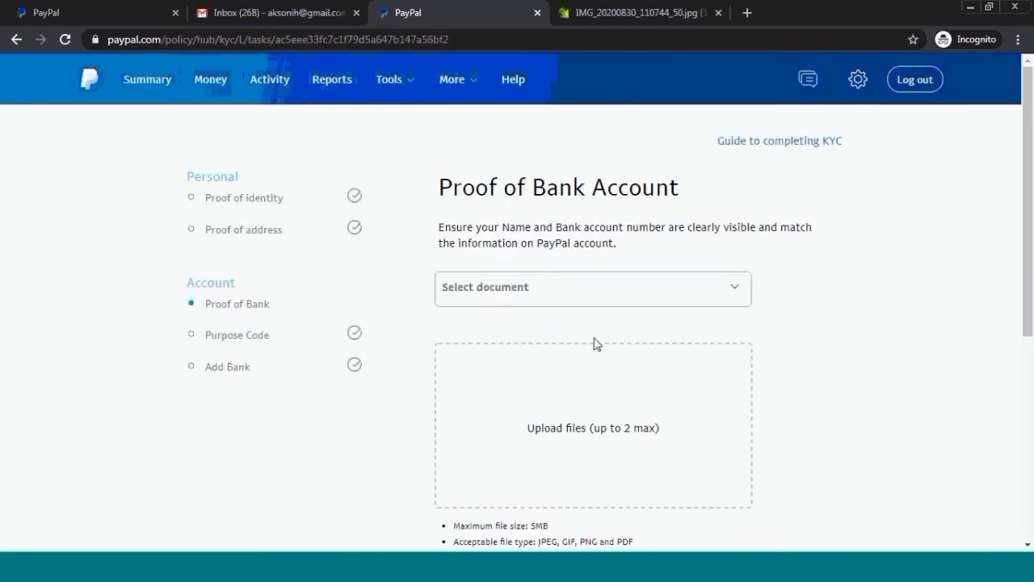
- Choose Bank statement as the proof of bank account document type
scroll(605, 358, "down", 5)
scroll(224, 326, "up", 5)
left_click(542, 286)
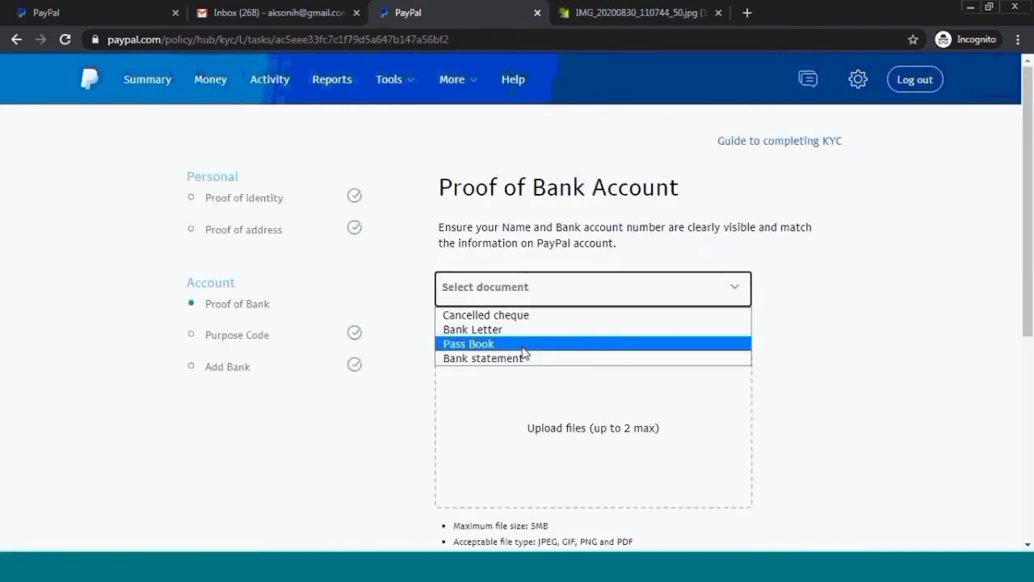
left_click(523, 356)
left_click(512, 291)
left_click(509, 358)
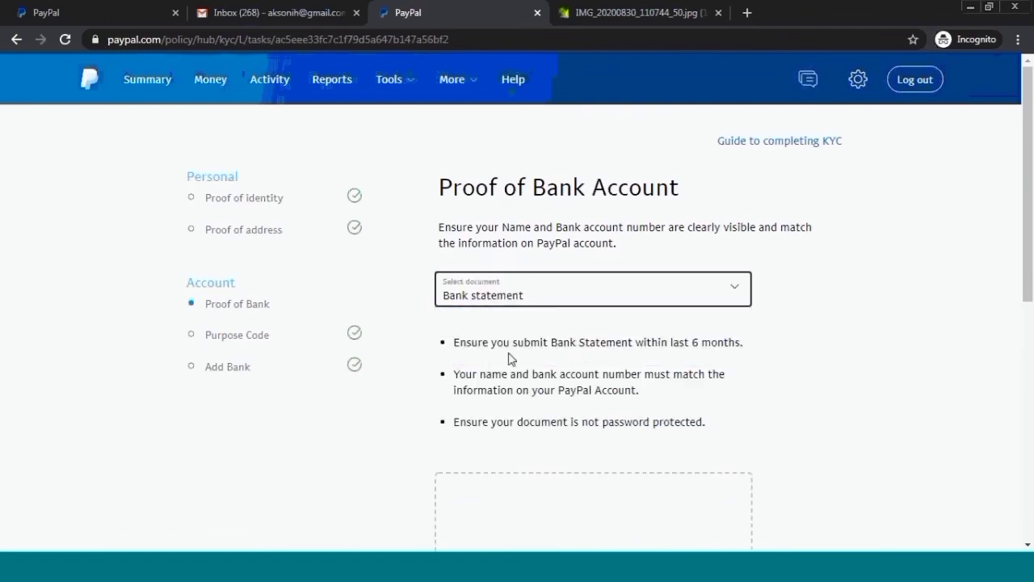
- Upload the bank statement PDF and submit it for review
scroll(570, 345, "down", 3)
left_click(569, 345)
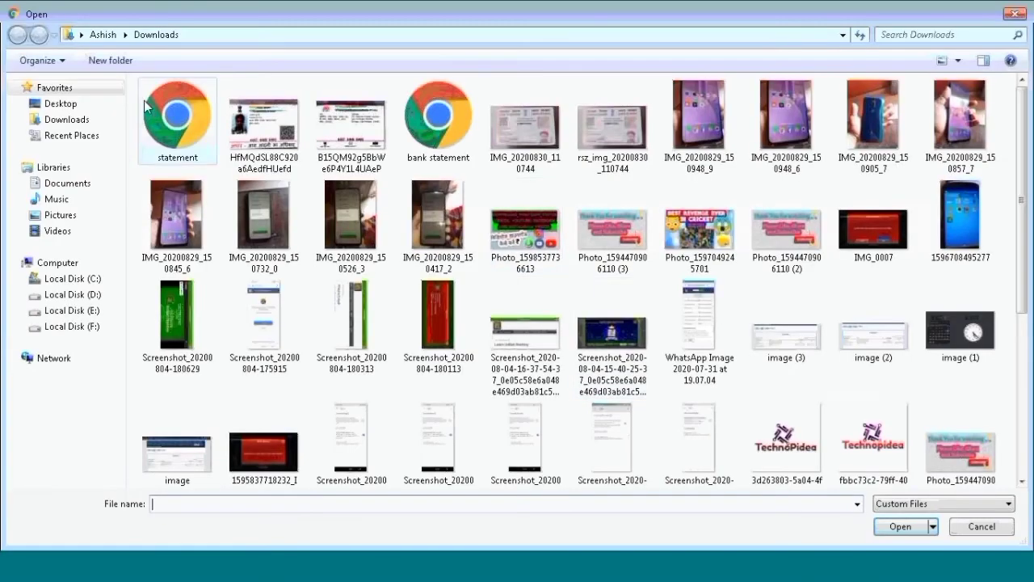
double_click(144, 101)
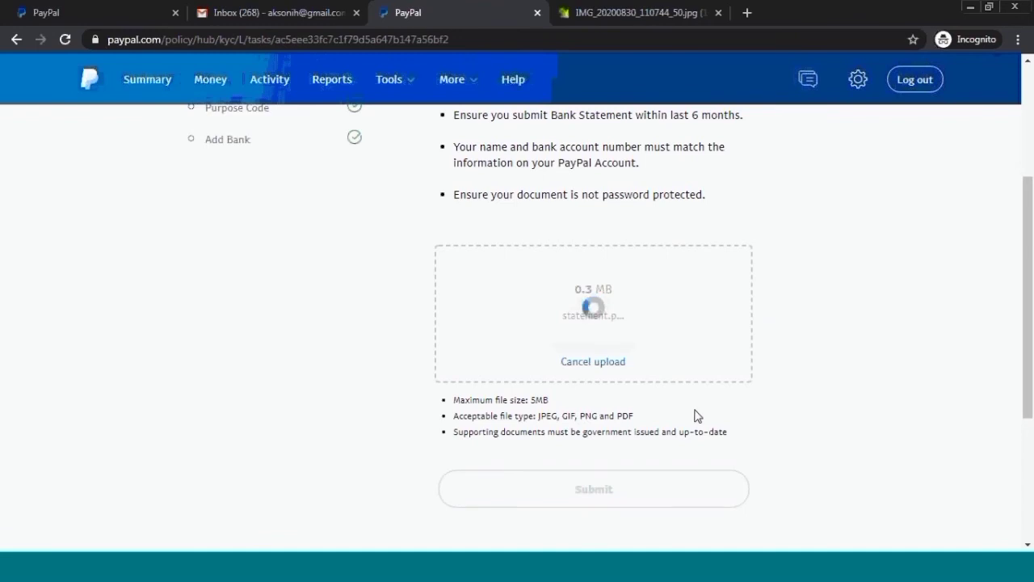
left_click_drag(1029, 247, 1030, 183)
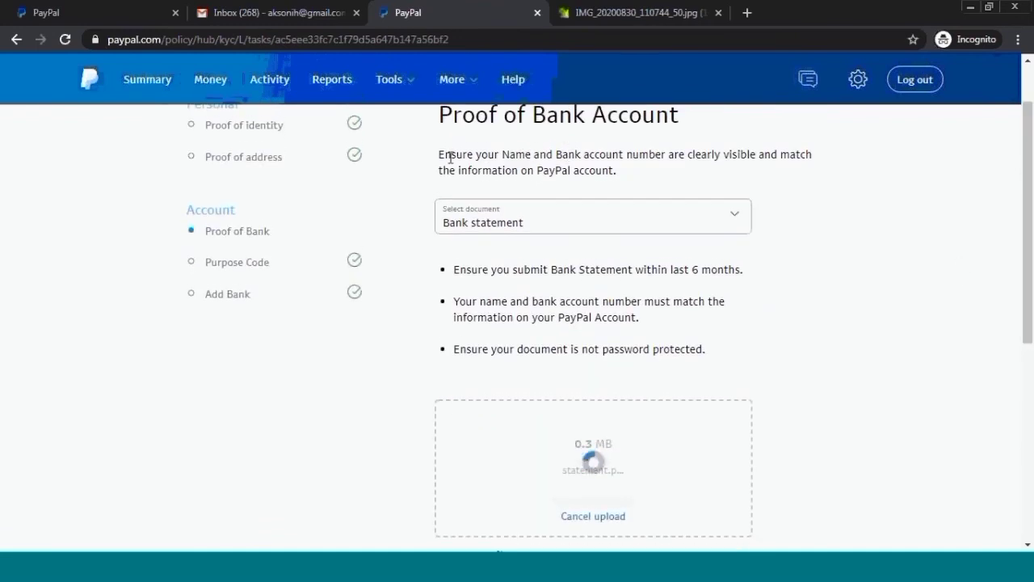
left_click_drag(450, 154, 819, 183)
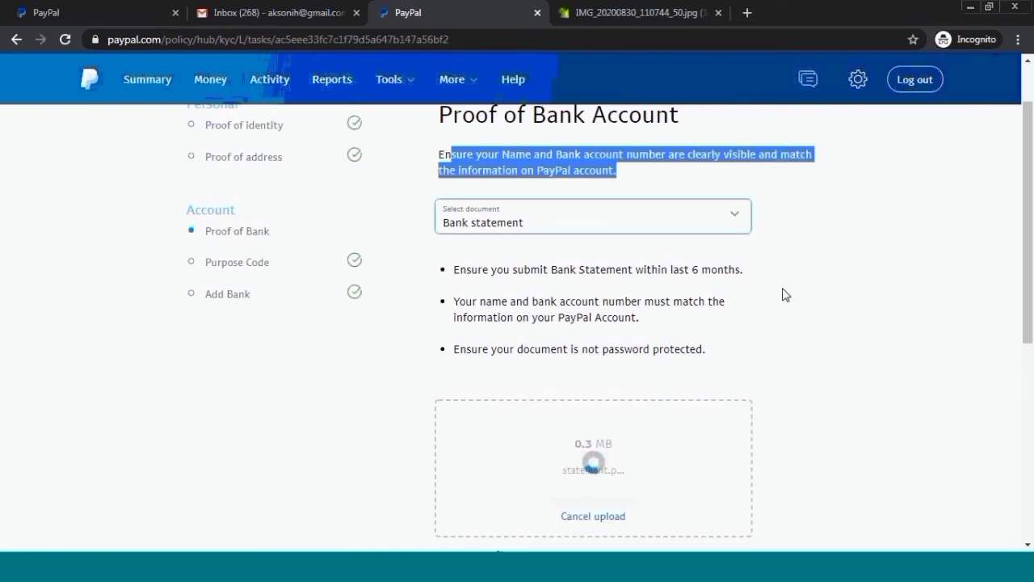
left_click_drag(1032, 265, 1016, 369)
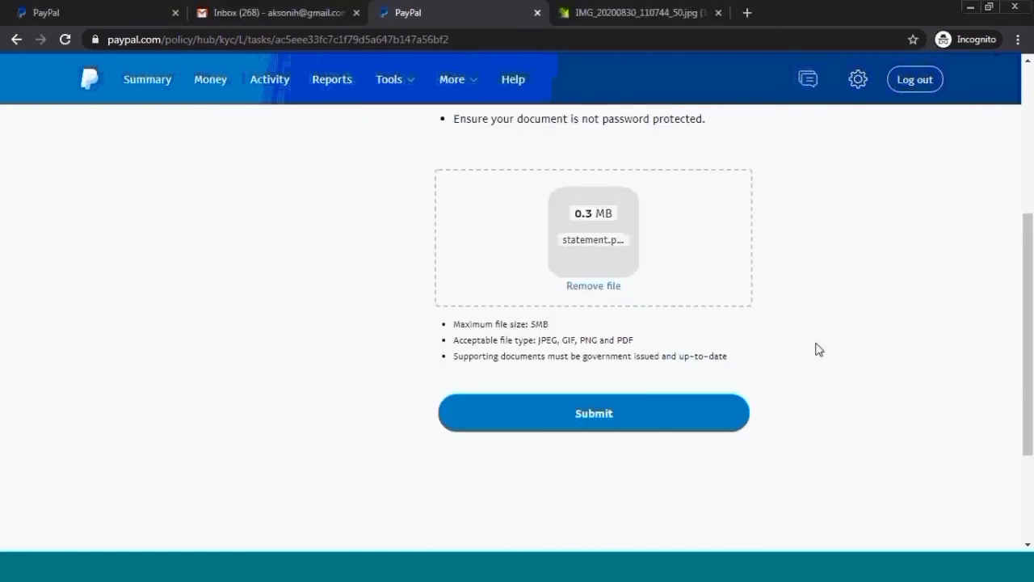
scroll(970, 342, "up", 4)
scroll(741, 313, "down", 1)
scroll(741, 313, "down", 3)
left_click(590, 415)
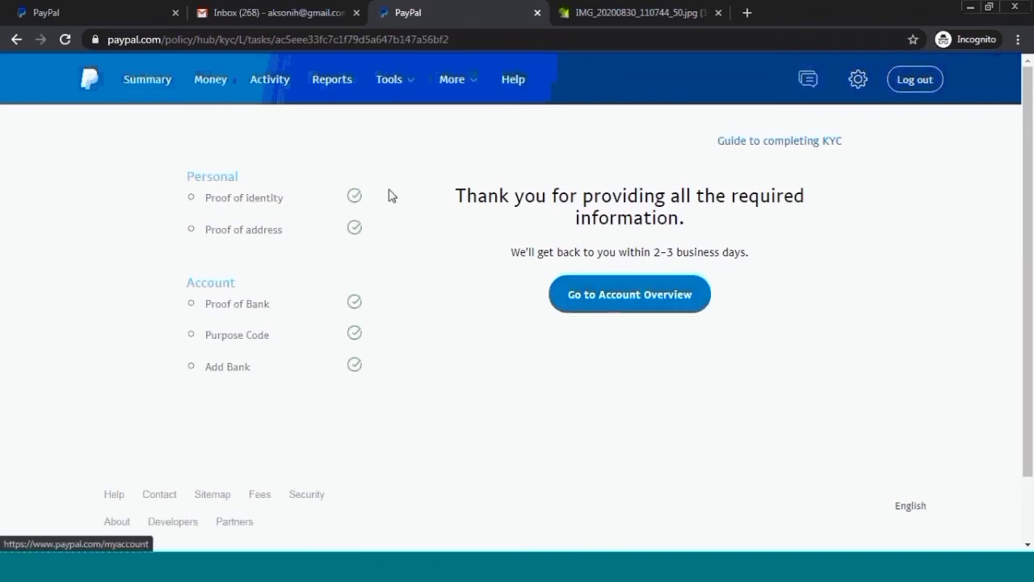
- Go from the KYC thank-you page to the Account Overview
left_click(643, 304)
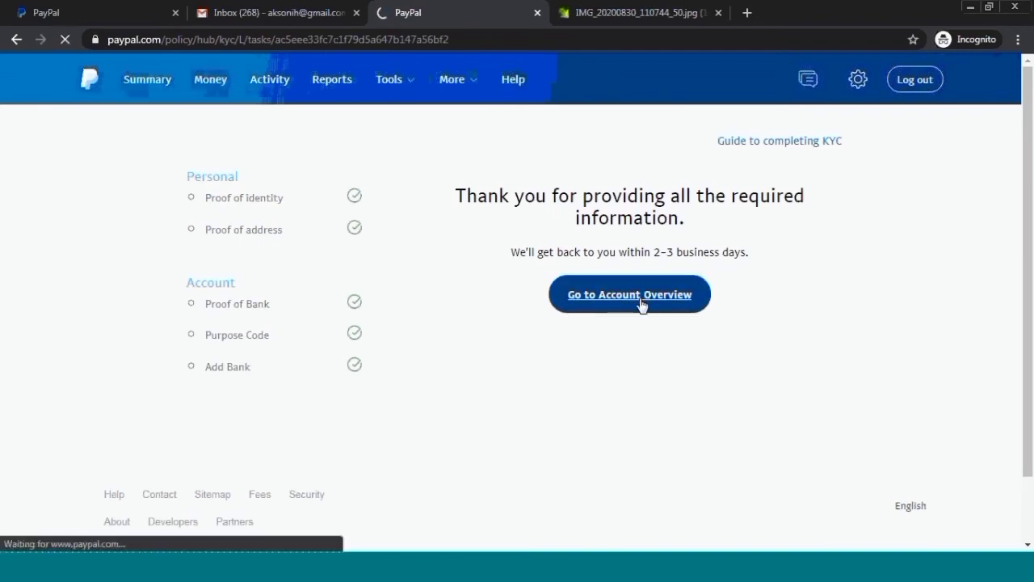
left_click_drag(550, 252, 763, 257)
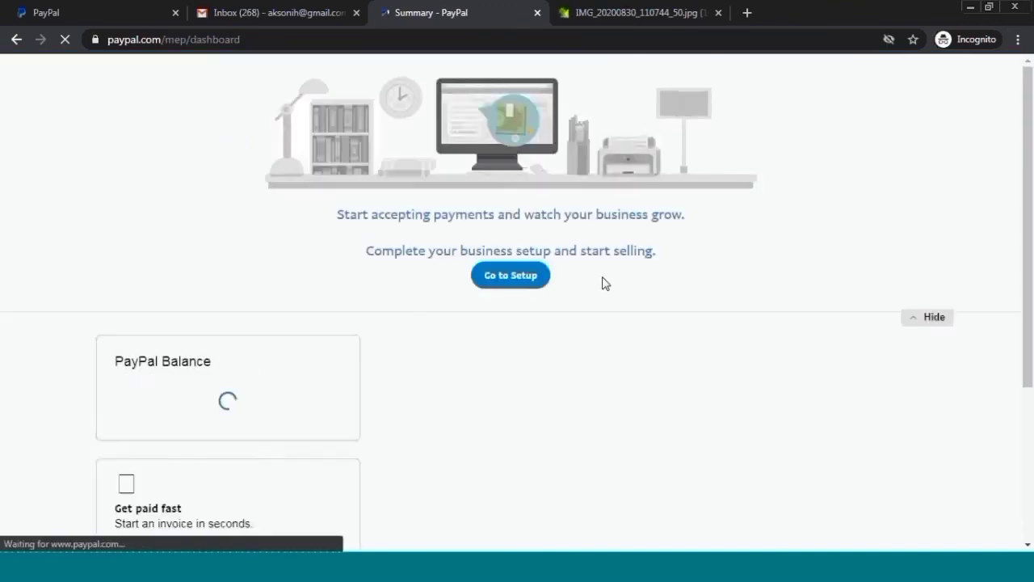
scroll(485, 343, "down", 6)
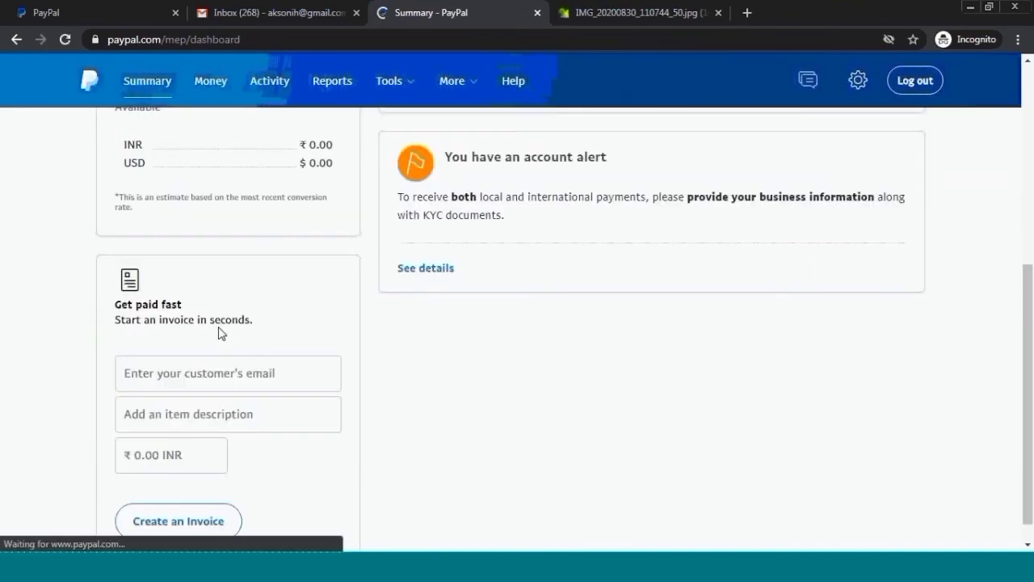
scroll(441, 397, "up", 6)
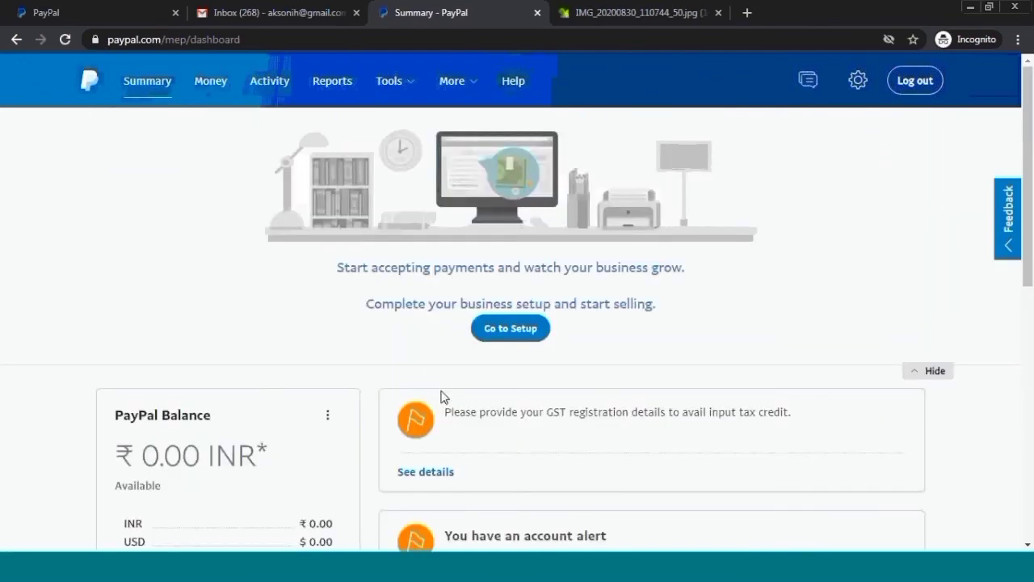
scroll(585, 388, "down", 2)
scroll(607, 427, "up", 2)
scroll(428, 423, "down", 5)
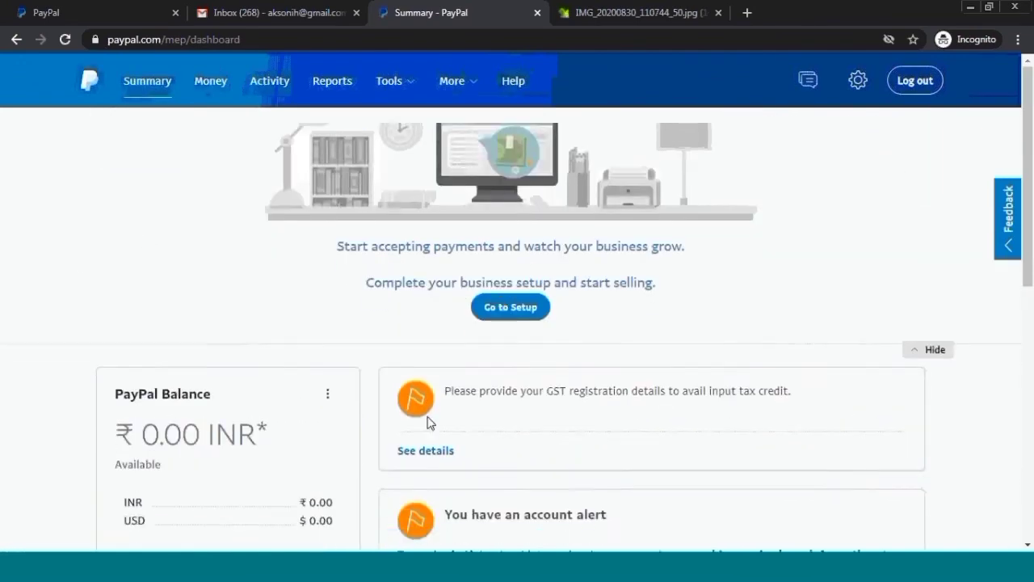
scroll(404, 448, "up", 5)
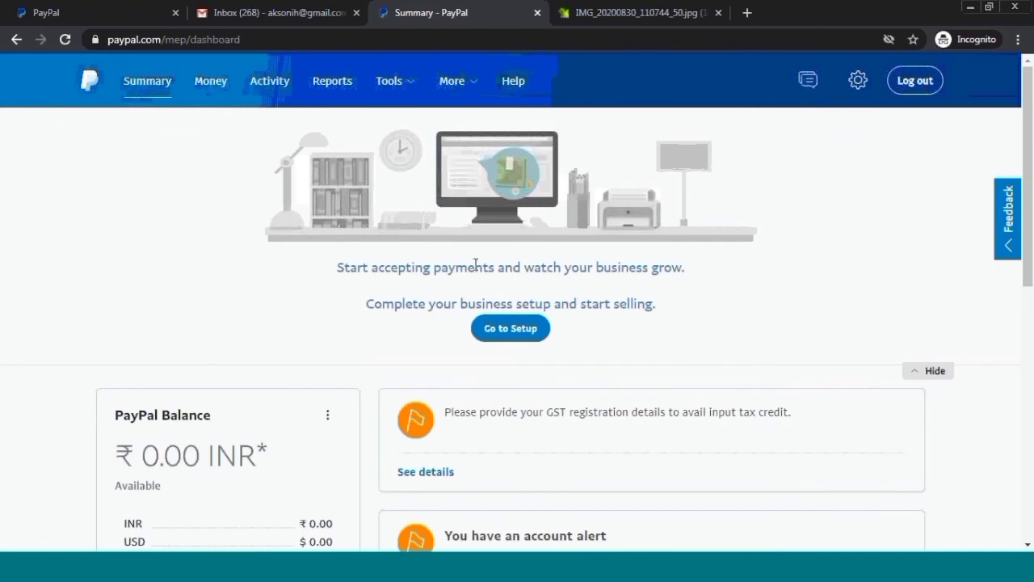
- Open Business Setup and the 'Linking your bank account' form
left_click(500, 333)
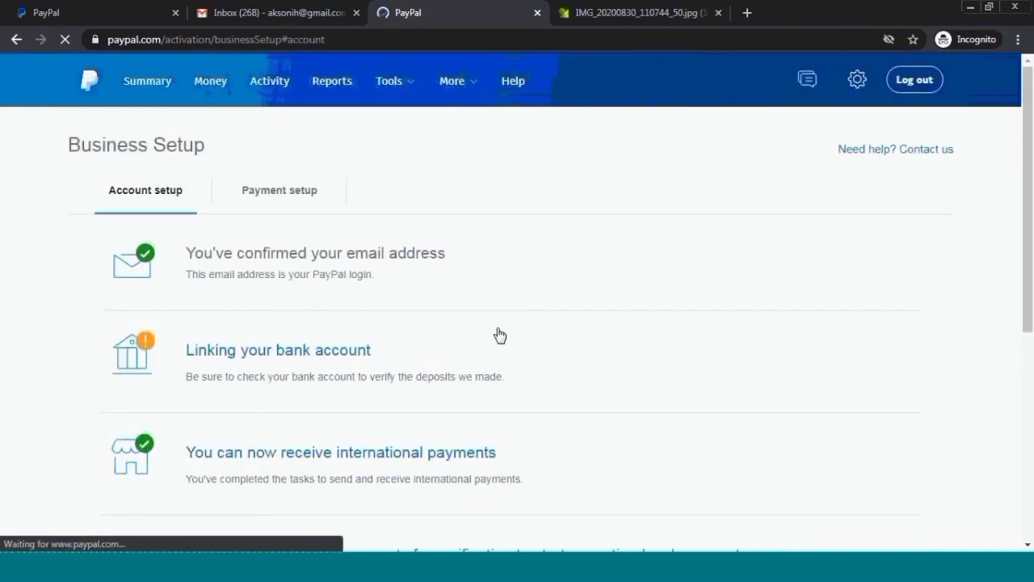
left_click(260, 355)
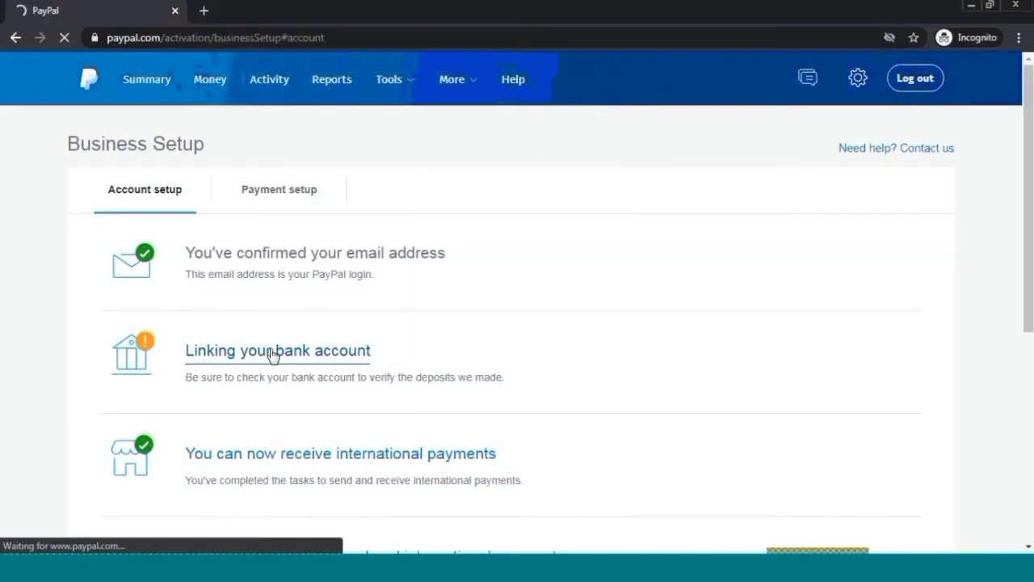
left_click(275, 354)
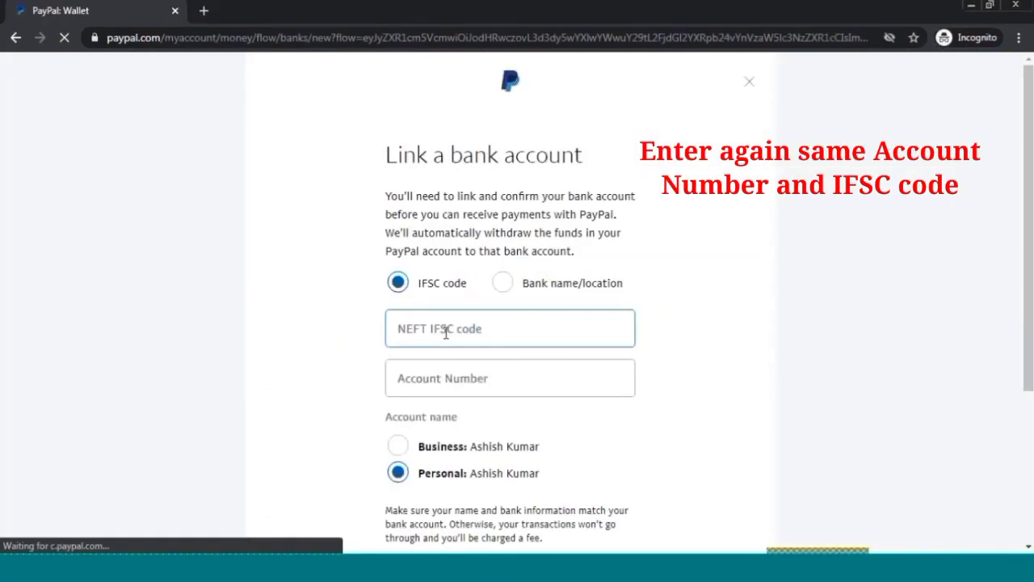
- Link the YES BANK account with its YESB IFSC code and account number
left_click(445, 332)
type("YESB")
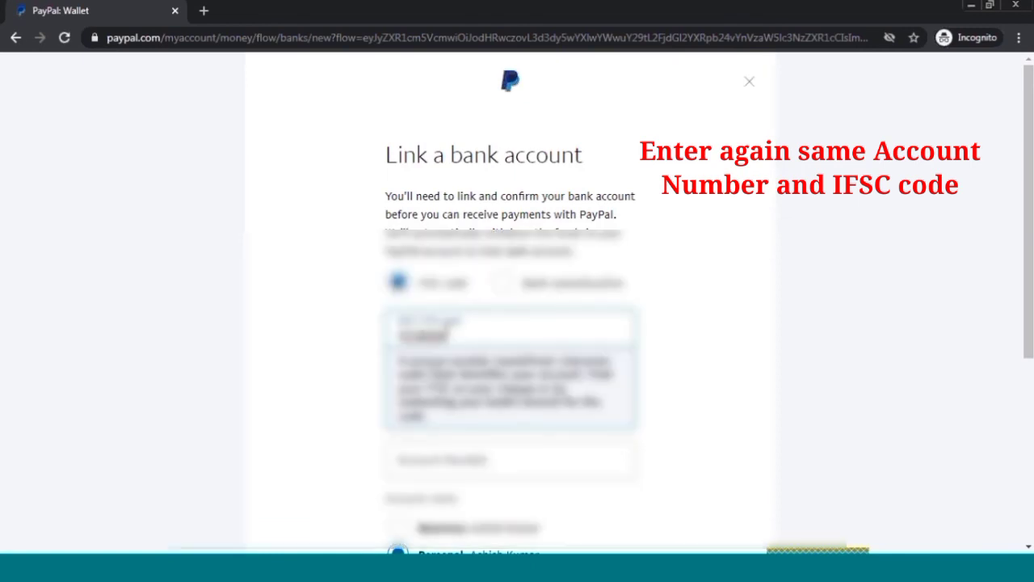
scroll(396, 389, "down", 1)
left_click(433, 394)
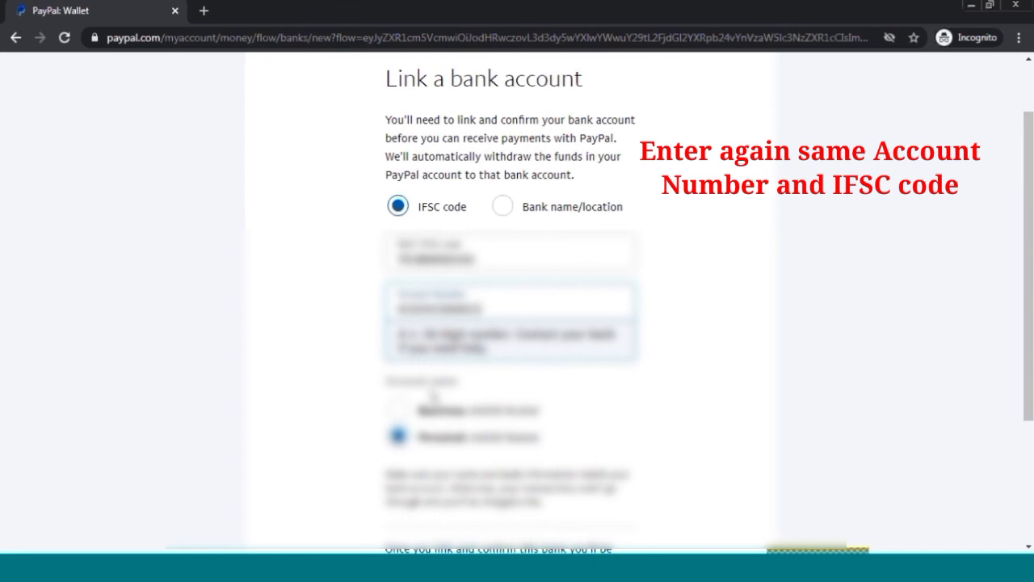
left_click(750, 394)
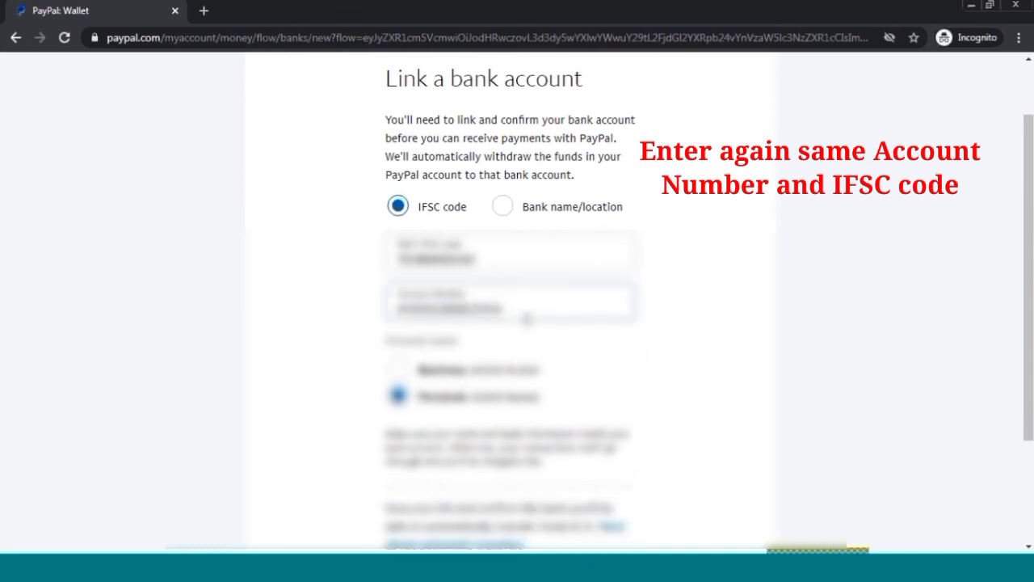
scroll(518, 328, "down", 2)
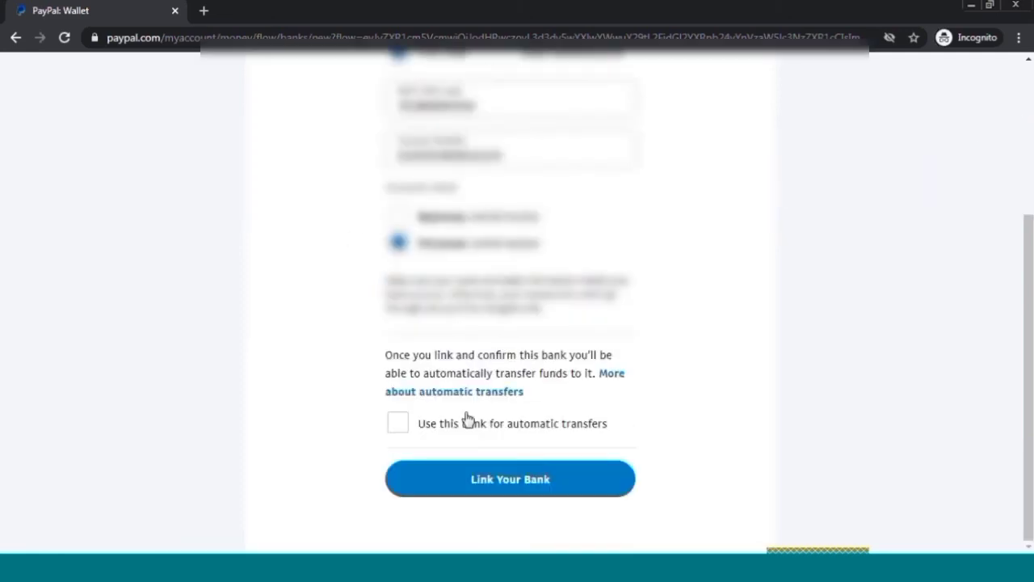
left_click(490, 490)
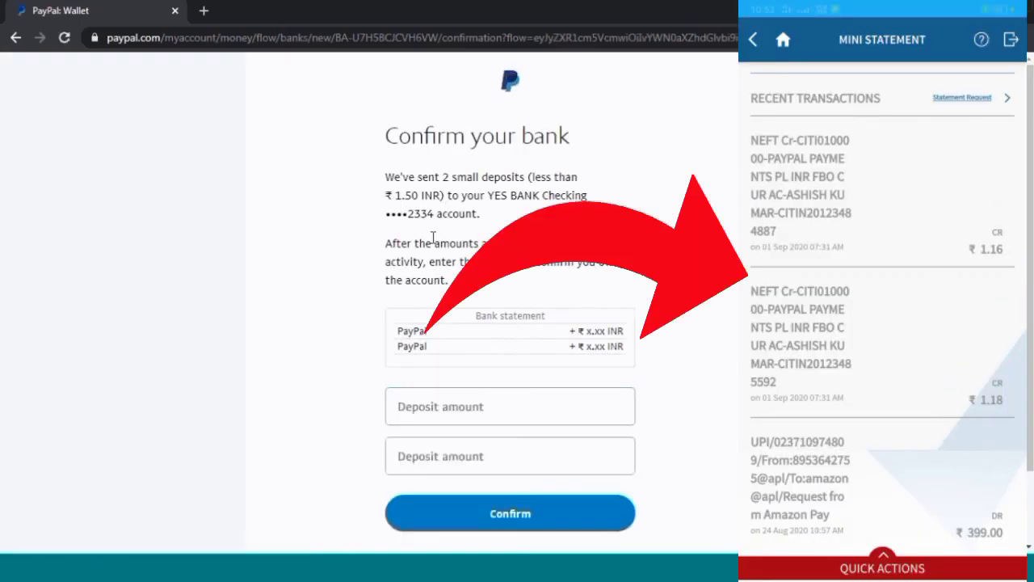
- Enter the YES BANK deposit amounts 1.16 and 1.18 INR in the two fields
left_click_drag(392, 243, 449, 280)
left_click(588, 294)
left_click_drag(570, 345, 635, 341)
left_click(450, 417)
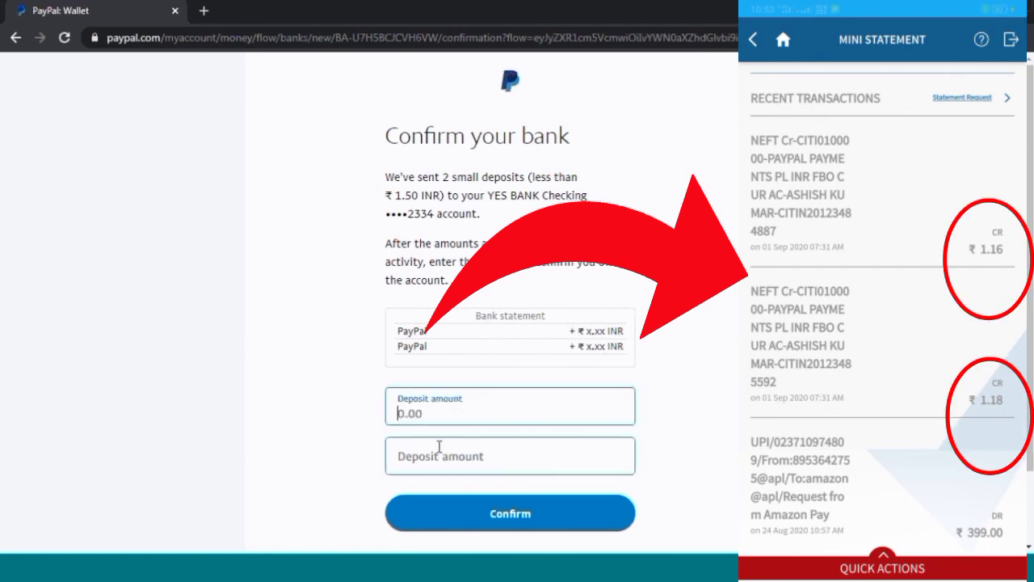
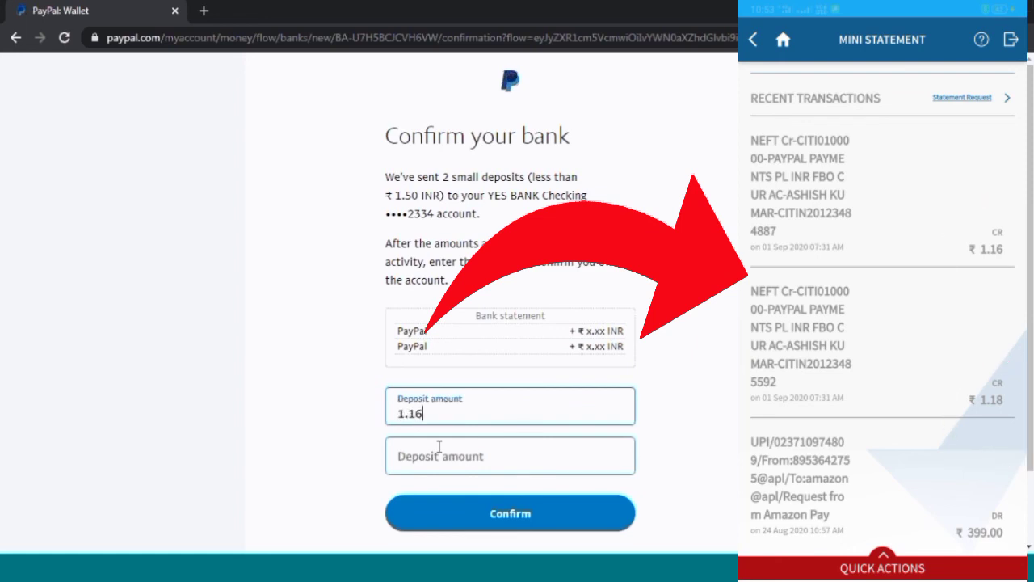
left_click(439, 448)
type("1.18 INR")
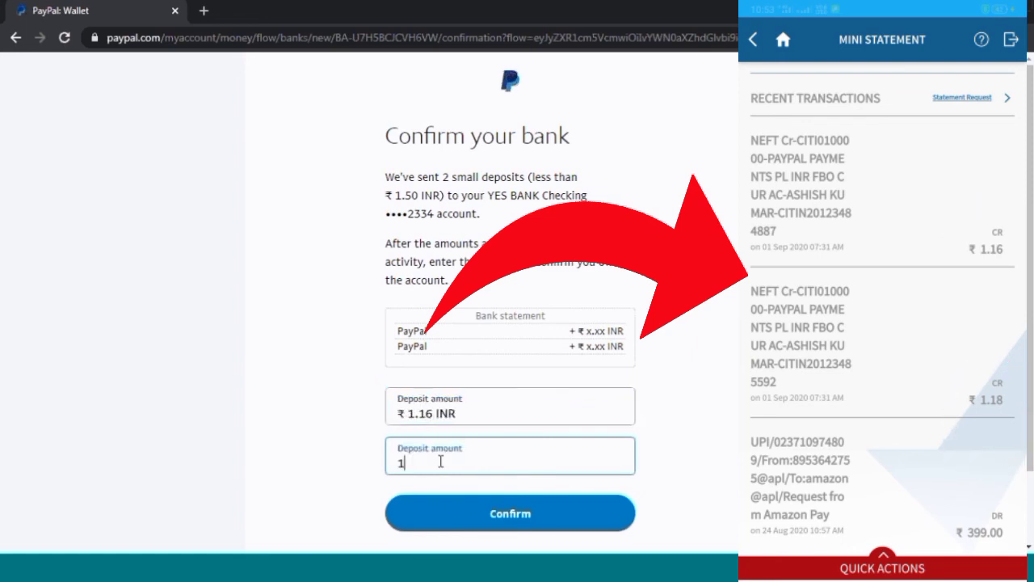
- Submit the amounts to confirm the YES BANK Checking account and return to business setup
scroll(501, 469, "down", 1)
left_click(516, 430)
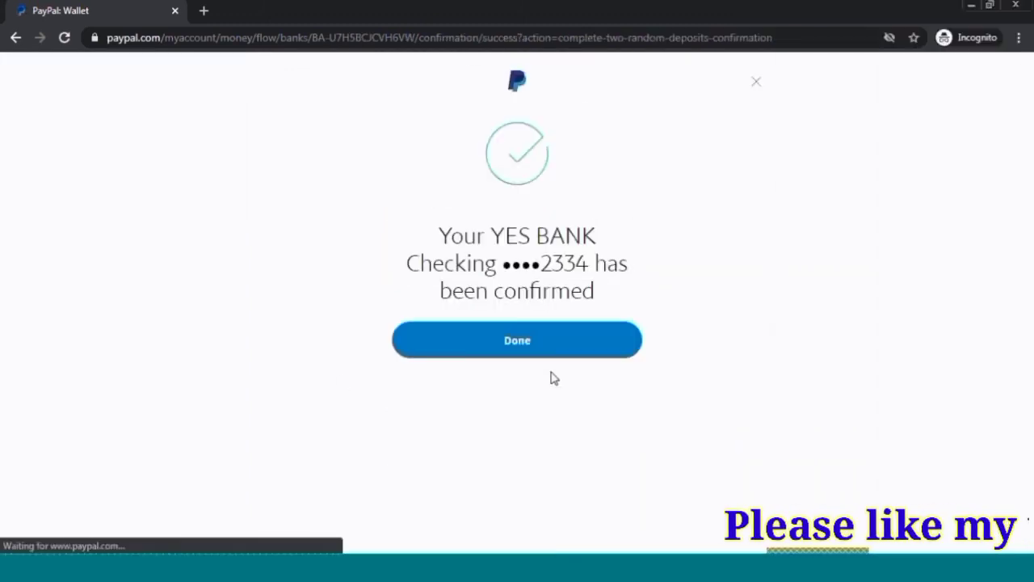
left_click_drag(415, 218, 634, 296)
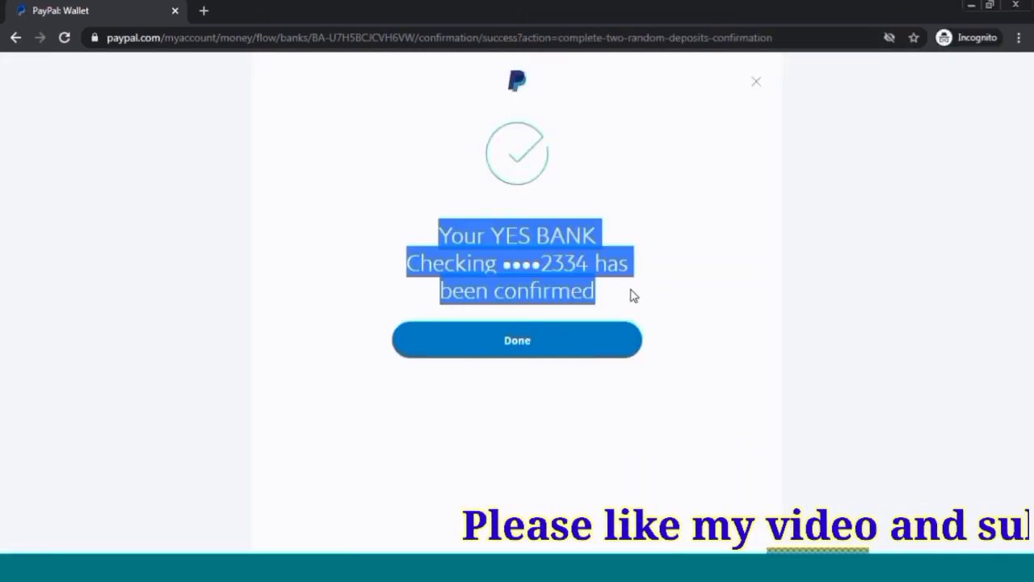
left_click(503, 348)
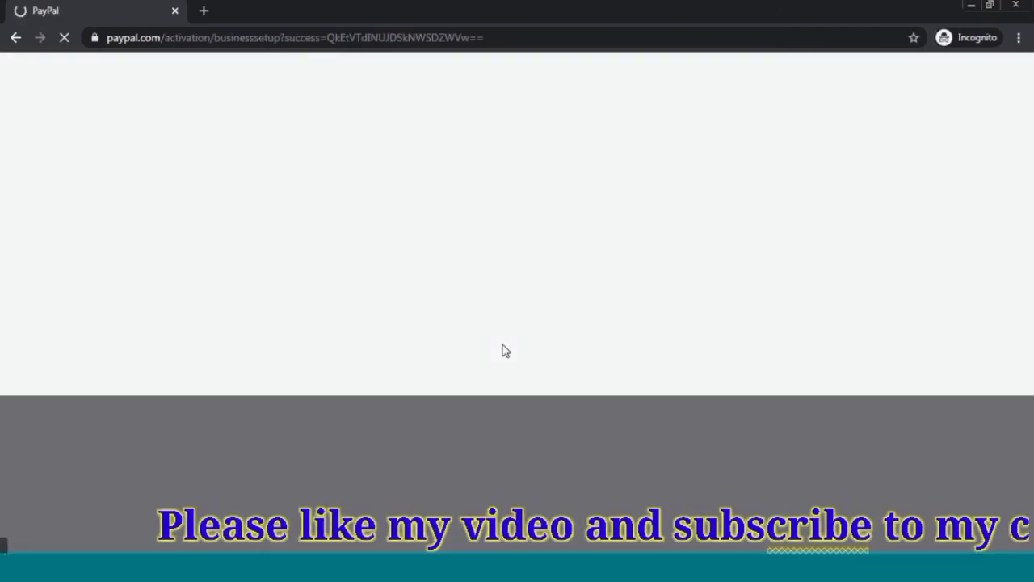